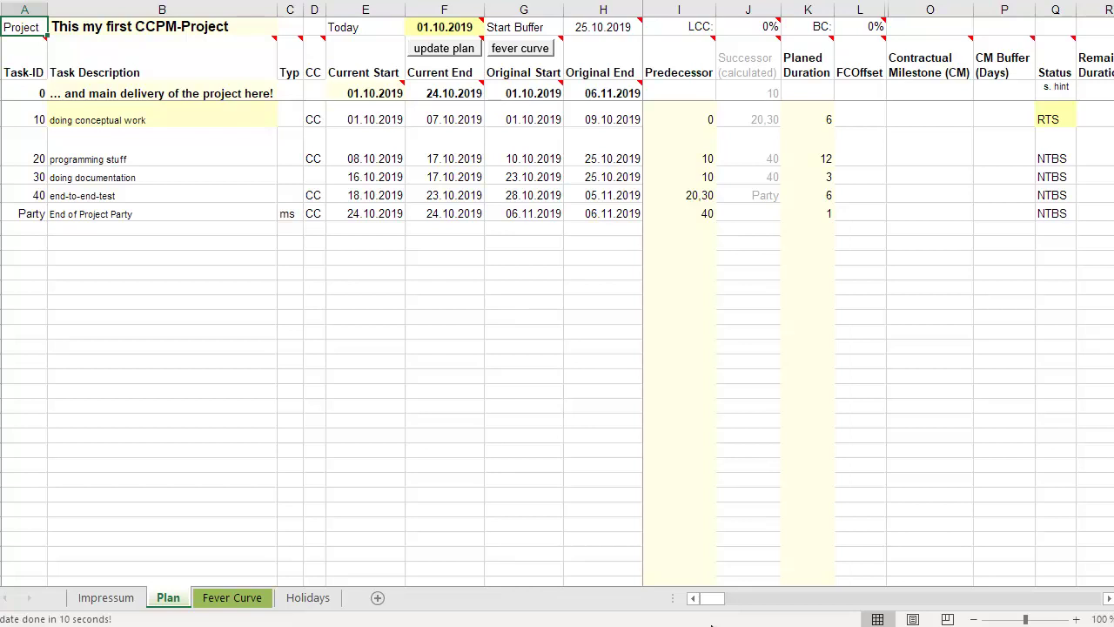
- Step down the task descriptions from task 10 to the End of Project Party milestone
{"action": "key", "text": "Down"}
{"action": "key", "text": "Down"}
{"action": "key", "text": "Down"}
{"action": "key", "text": "Down"}
{"action": "key", "text": "Right"}
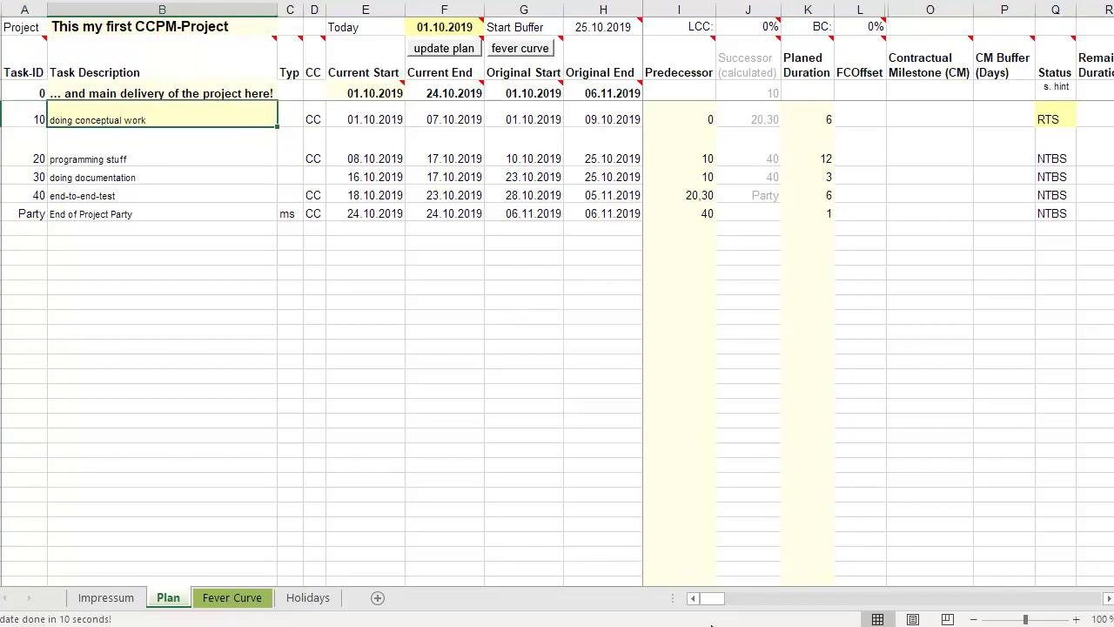
{"action": "key", "text": "Down"}
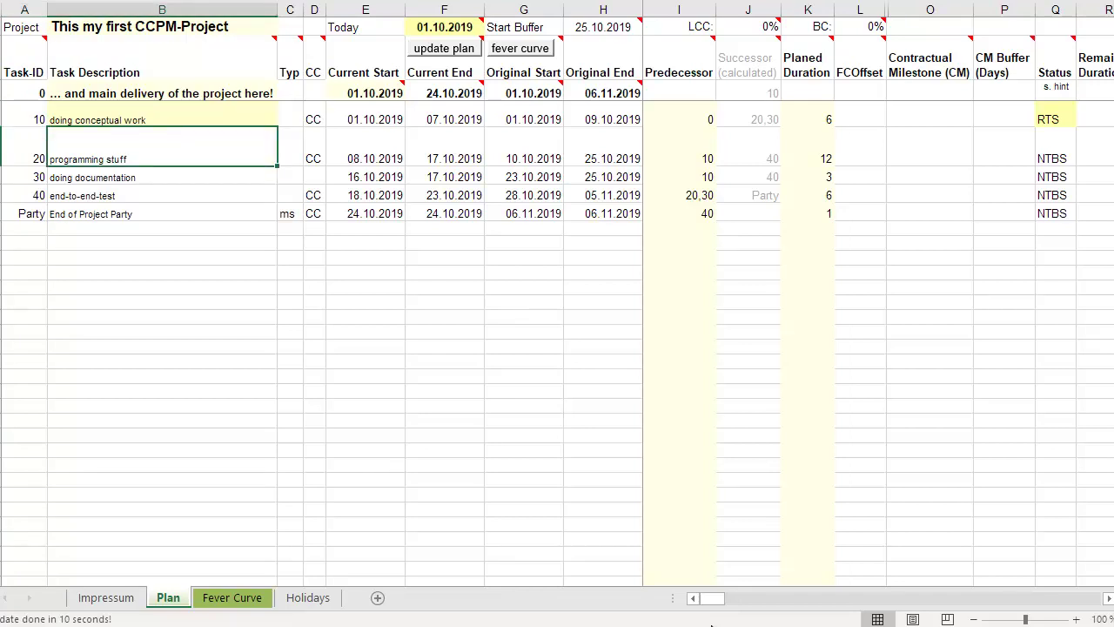
{"action": "key", "text": "Down"}
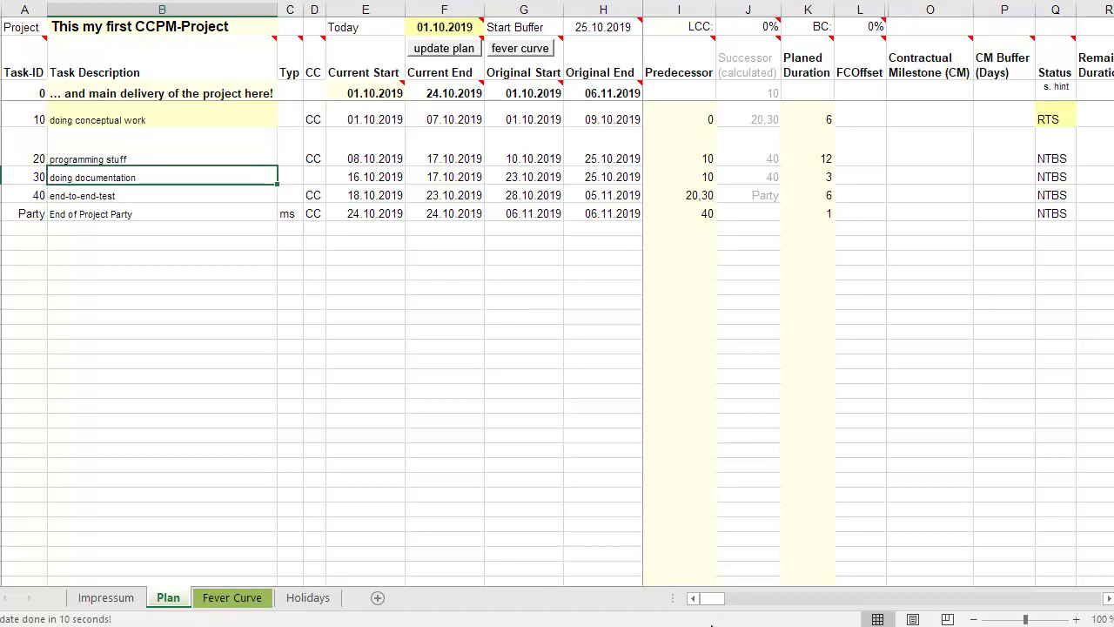
{"action": "key", "text": "Down"}
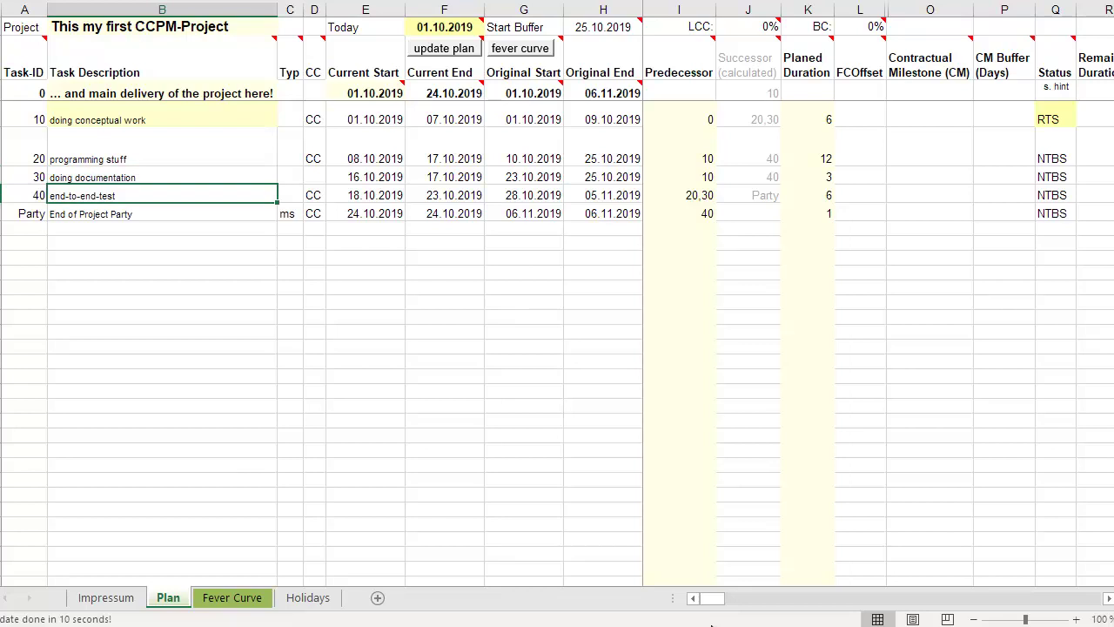
{"action": "key", "text": "Down"}
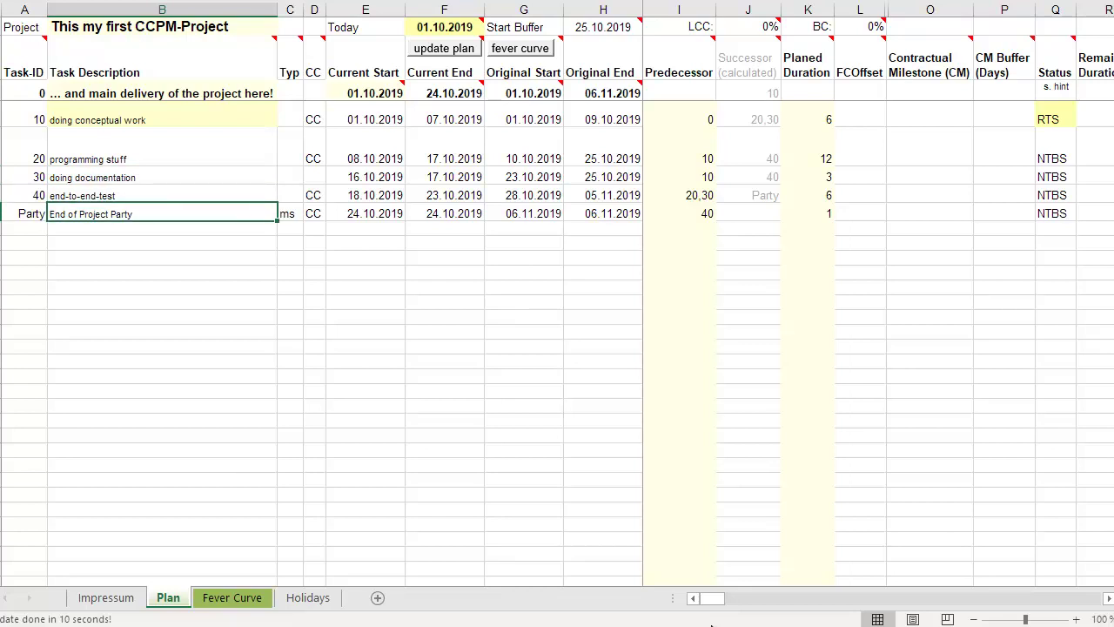
- Move to task 10's planned duration of 6, then along its row into the Gantt chart
{"action": "key", "text": "Right"}
{"action": "key", "text": "Right"}
{"action": "key", "text": "Right"}
{"action": "key", "text": "Right"}
{"action": "key", "text": "Right"}
{"action": "key", "text": "Right"}
{"action": "key", "text": "Right"}
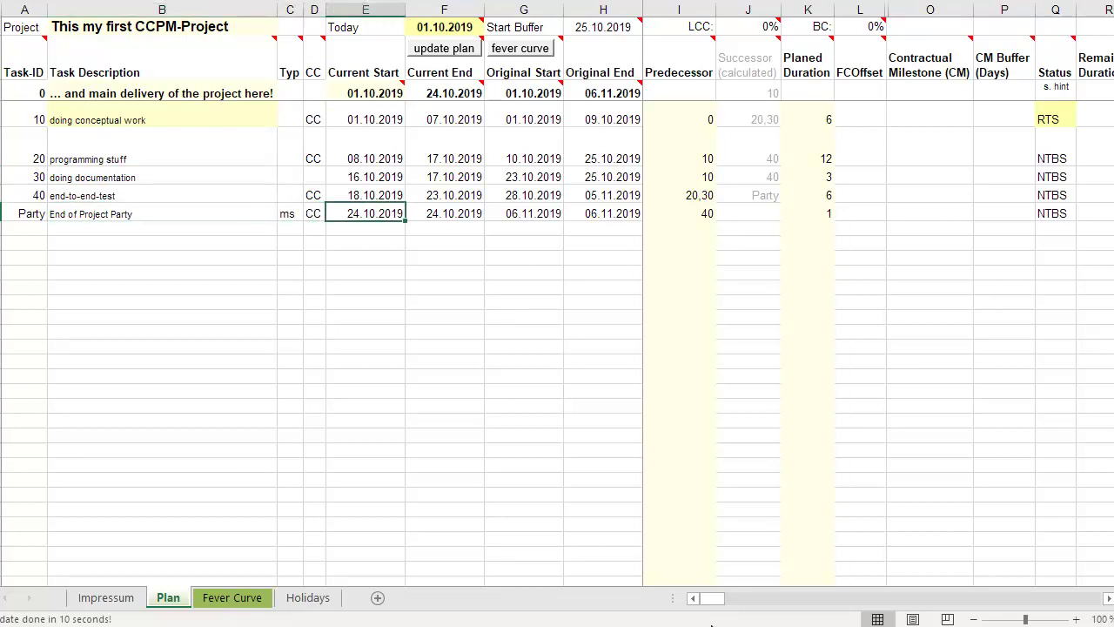
{"action": "key", "text": "Right"}
{"action": "key", "text": "Right"}
{"action": "key", "text": "Up"}
{"action": "key", "text": "Up"}
{"action": "key", "text": "Up"}
{"action": "key", "text": "Up"}
{"action": "key", "text": "Up"}
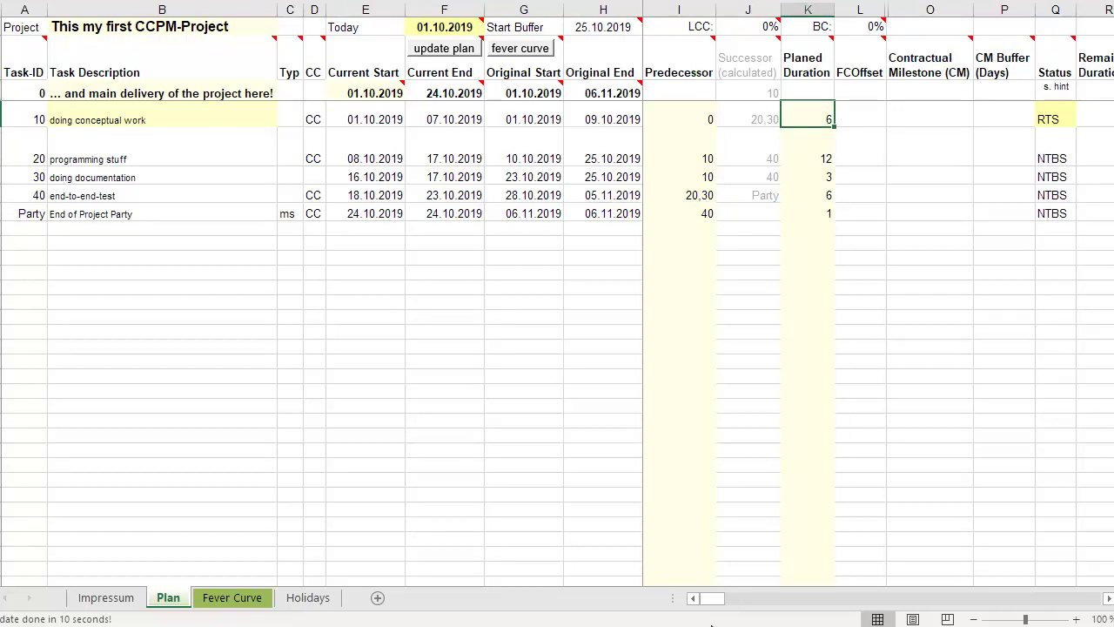
{"action": "key", "text": "Right"}
{"action": "key", "text": "Right"}
{"action": "key", "text": "Right"}
{"action": "key", "text": "Right"}
{"action": "key", "text": "Right"}
{"action": "key", "text": "Right"}
{"action": "key", "text": "Right"}
{"action": "key", "text": "Right"}
{"action": "key", "text": "Right"}
{"action": "key", "text": "Right"}
{"action": "key", "text": "Right"}
{"action": "key", "text": "Right"}
{"action": "key", "text": "Right"}
{"action": "key", "text": "Right"}
{"action": "key", "text": "Right"}
{"action": "key", "text": "Right"}
{"action": "key", "text": "Right"}
{"action": "key", "text": "Right"}
{"action": "key", "text": "Right"}
{"action": "key", "text": "Right"}
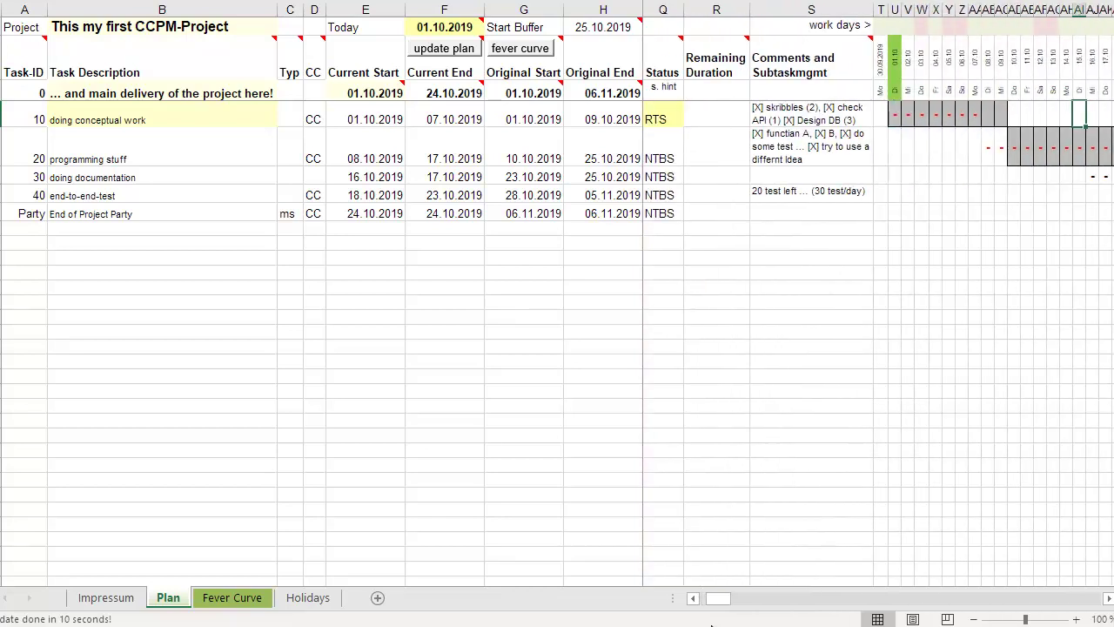
{"action": "key", "text": "Left"}
{"action": "key", "text": "Left"}
{"action": "key", "text": "Left"}
{"action": "key", "text": "Left"}
{"action": "key", "text": "Left"}
{"action": "key", "text": "Left"}
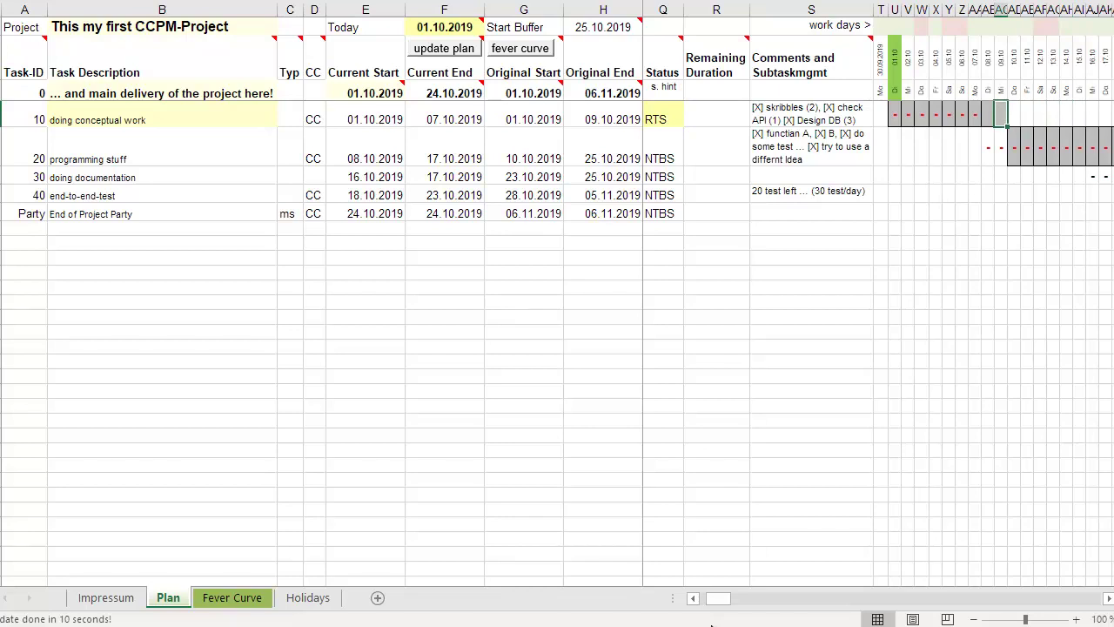
{"action": "key", "text": "Left"}
{"action": "key", "text": "Left"}
{"action": "key", "text": "Left"}
{"action": "key", "text": "Left"}
{"action": "key", "text": "Left"}
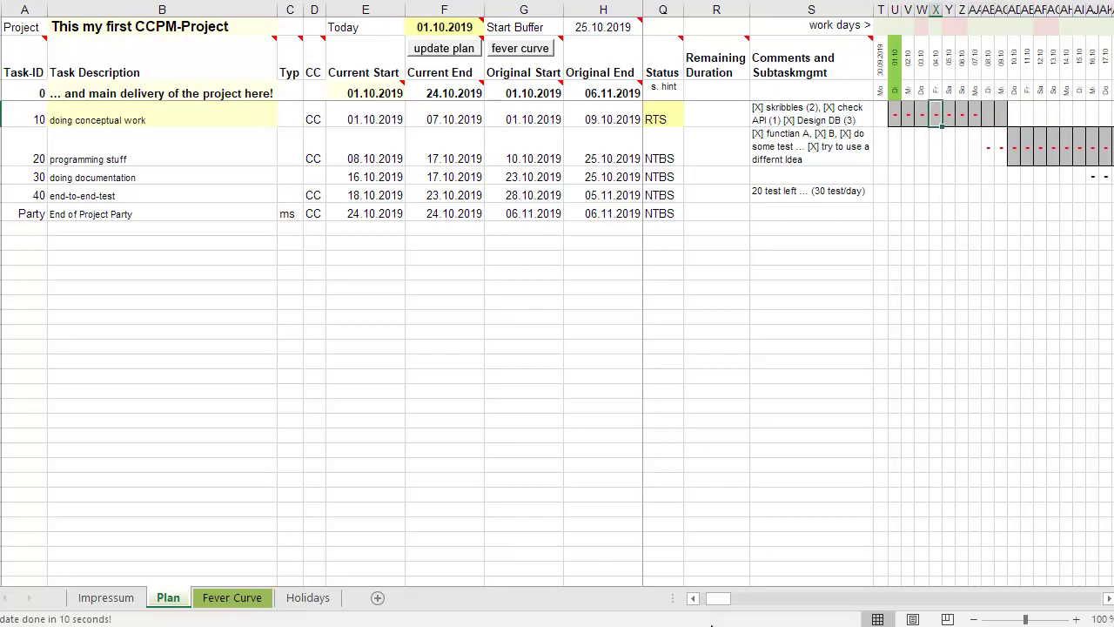
{"action": "key", "text": "Left"}
{"action": "key", "text": "Left"}
{"action": "key", "text": "Left"}
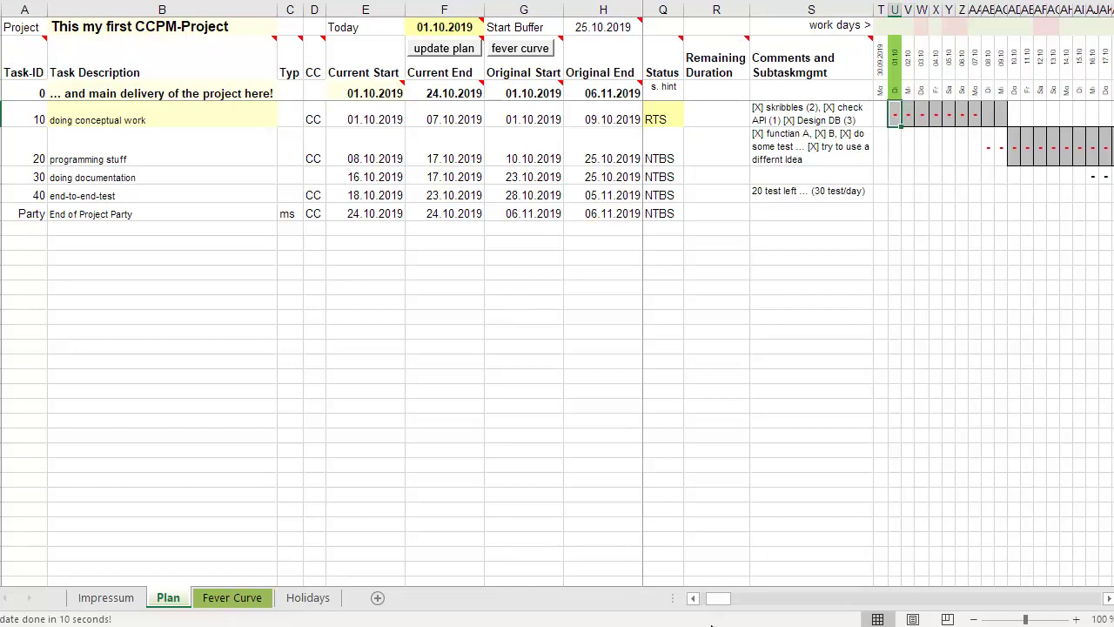
{"action": "key", "text": "Right"}
{"action": "key", "text": "Right"}
{"action": "key", "text": "Right"}
{"action": "key", "text": "Right"}
{"action": "key", "text": "Right"}
{"action": "key", "text": "Right"}
{"action": "key", "text": "Right"}
{"action": "key", "text": "Right"}
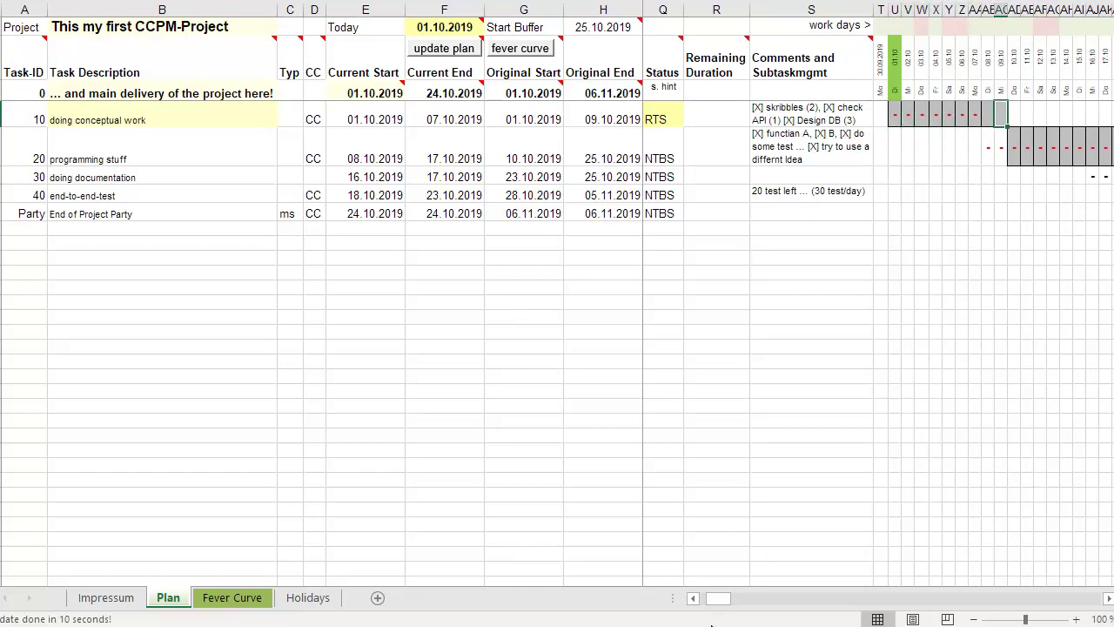
{"action": "key", "text": "Left"}
{"action": "key", "text": "Left"}
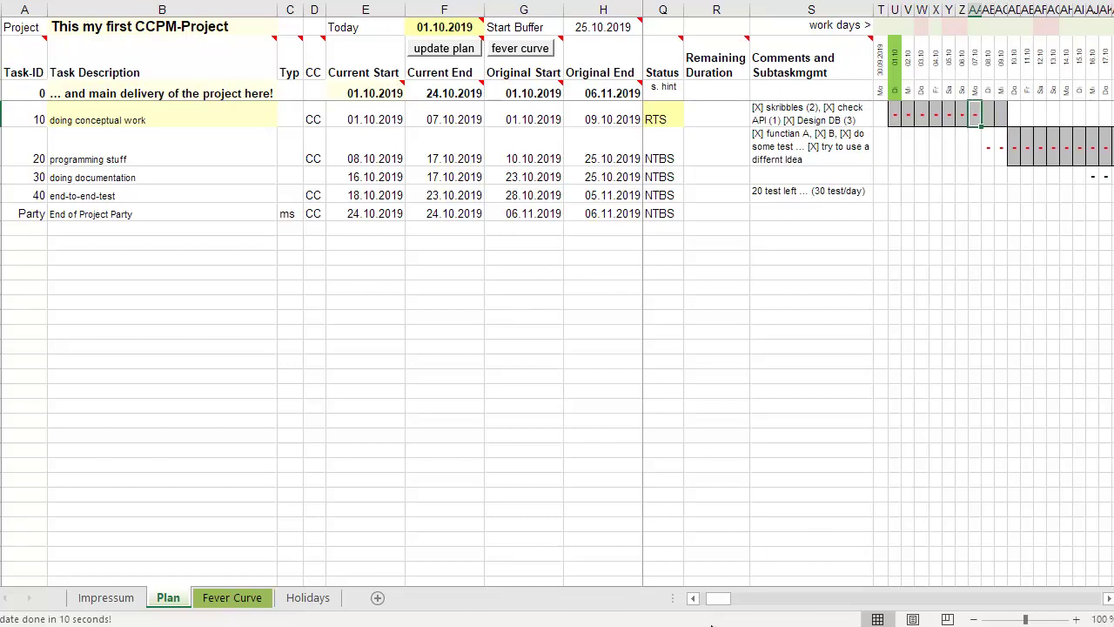
{"action": "key", "text": "Left"}
{"action": "key", "text": "Left"}
{"action": "key", "text": "Left"}
{"action": "key", "text": "Left"}
{"action": "key", "text": "Left"}
{"action": "key", "text": "Left"}
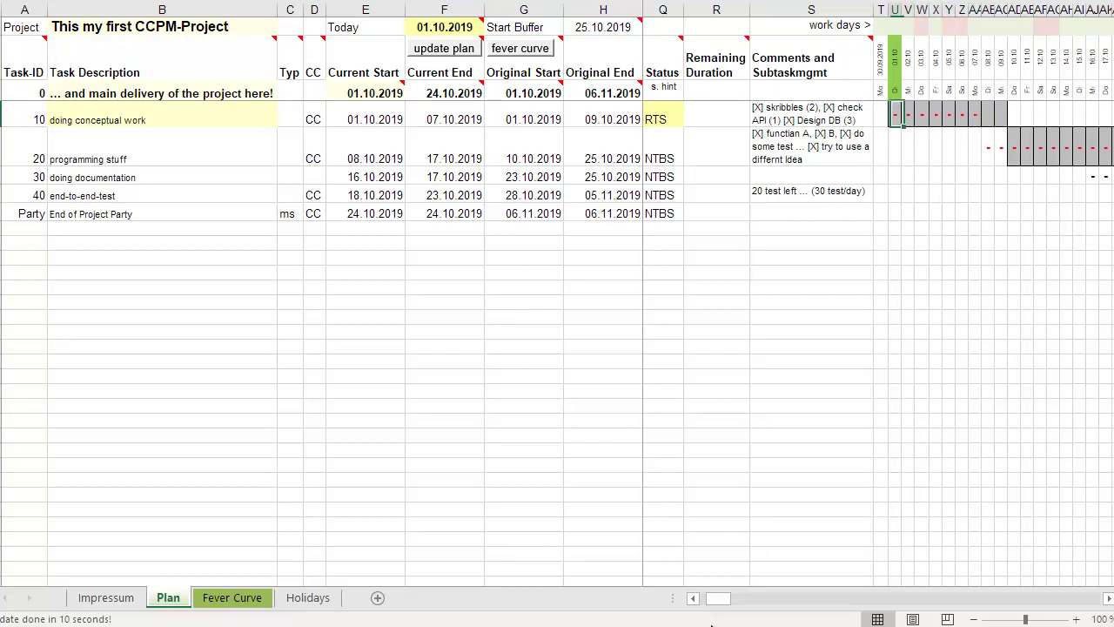
{"action": "key", "text": "Right"}
{"action": "key", "text": "Right"}
{"action": "key", "text": "Right"}
{"action": "key", "text": "Right"}
{"action": "key", "text": "Right"}
{"action": "key", "text": "Right"}
{"action": "key", "text": "Right"}
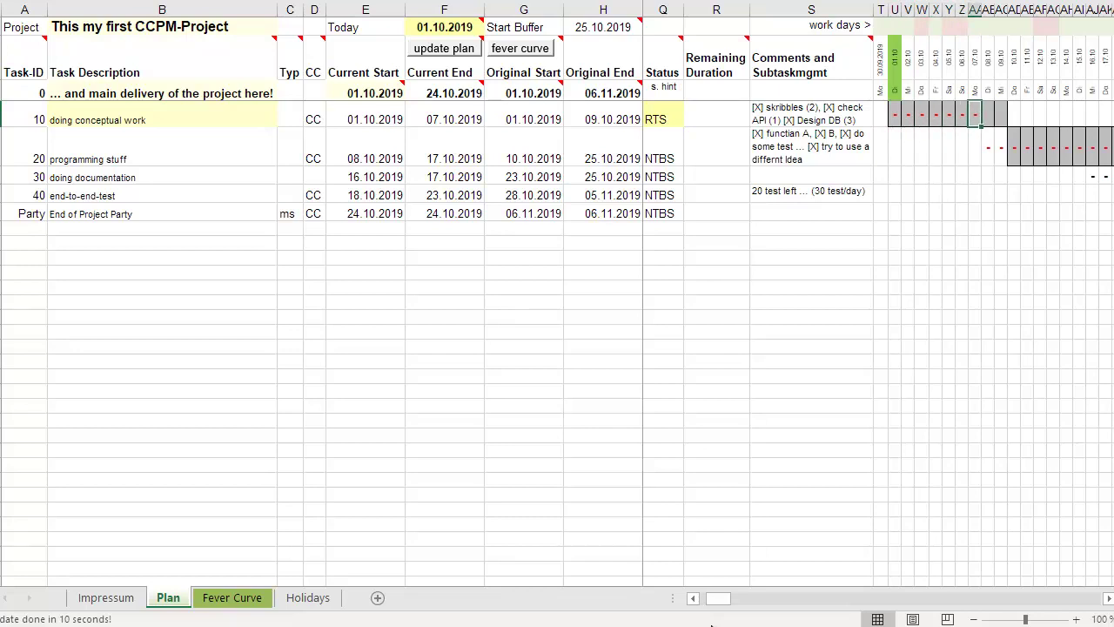
{"action": "key", "text": "Down"}
{"action": "key", "text": "Right"}
{"action": "key", "text": "Right"}
{"action": "key", "text": "Right"}
{"action": "key", "text": "Right"}
{"action": "key", "text": "Right"}
{"action": "key", "text": "Right"}
{"action": "key", "text": "Right"}
{"action": "key", "text": "Right"}
{"action": "key", "text": "Right"}
{"action": "key", "text": "Right"}
{"action": "key", "text": "Right"}
{"action": "key", "text": "Right"}
{"action": "key", "text": "Right"}
{"action": "key", "text": "Right"}
{"action": "key", "text": "Right"}
{"action": "key", "text": "Right"}
{"action": "key", "text": "Right"}
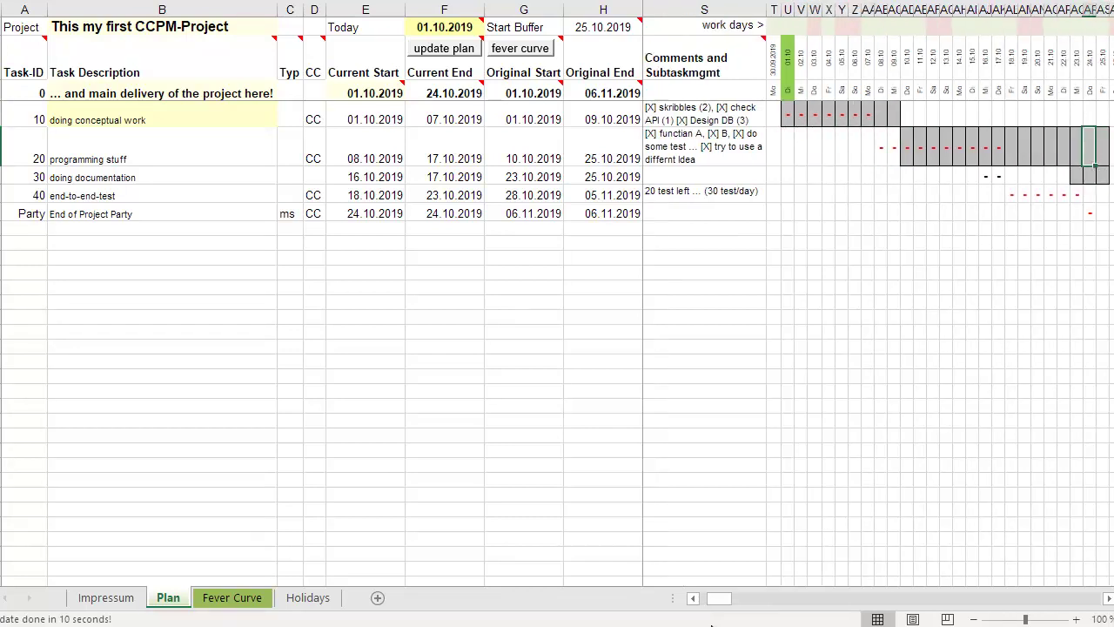
{"action": "key", "text": "Left"}
{"action": "key", "text": "Left"}
{"action": "key", "text": "Left"}
{"action": "key", "text": "Left"}
{"action": "key", "text": "Left"}
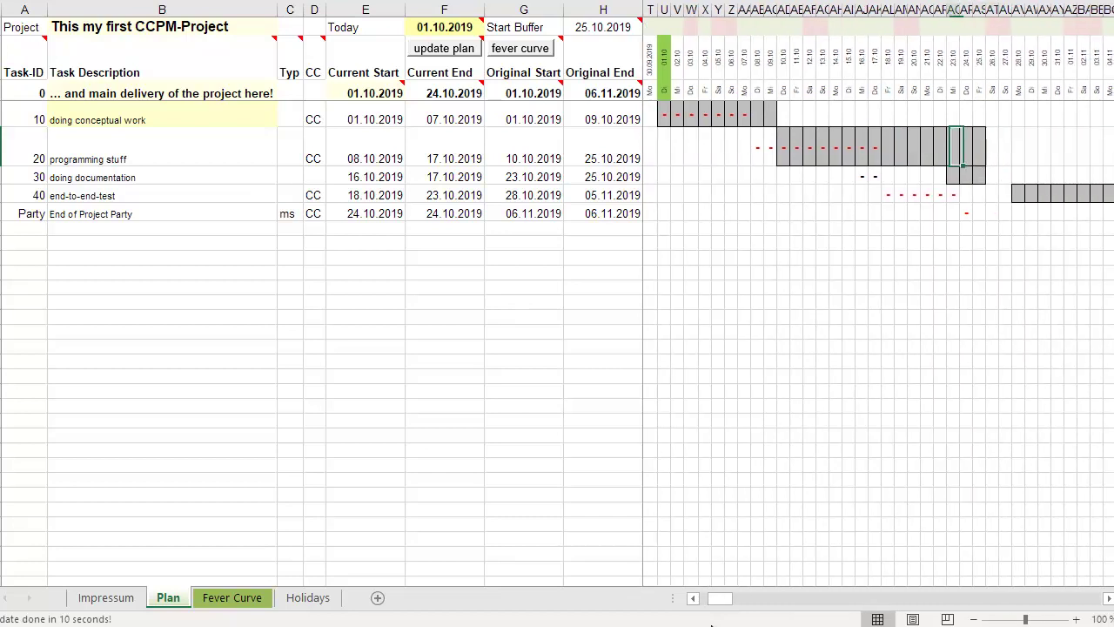
{"action": "key", "text": "Right"}
{"action": "key", "text": "Right"}
{"action": "key", "text": "Right"}
{"action": "key", "text": "Right"}
{"action": "key", "text": "Left"}
{"action": "key", "text": "Left"}
{"action": "key", "text": "Left"}
{"action": "key", "text": "Left"}
{"action": "key", "text": "Left"}
{"action": "key", "text": "Left"}
{"action": "key", "text": "Left"}
{"action": "key", "text": "Left"}
{"action": "key", "text": "Left"}
{"action": "key", "text": "Left"}
{"action": "key", "text": "Left"}
{"action": "key", "text": "Left"}
{"action": "key", "text": "Left"}
{"action": "key", "text": "Left"}
{"action": "key", "text": "Left"}
{"action": "key", "text": "Left"}
{"action": "key", "text": "Left"}
{"action": "key", "text": "Left"}
{"action": "key", "text": "Right"}
{"action": "key", "text": "Right"}
{"action": "key", "text": "Right"}
{"action": "key", "text": "Right"}
{"action": "key", "text": "Right"}
{"action": "key", "text": "Right"}
{"action": "key", "text": "Right"}
{"action": "key", "text": "Right"}
{"action": "key", "text": "Right"}
{"action": "key", "text": "Right"}
{"action": "key", "text": "Right"}
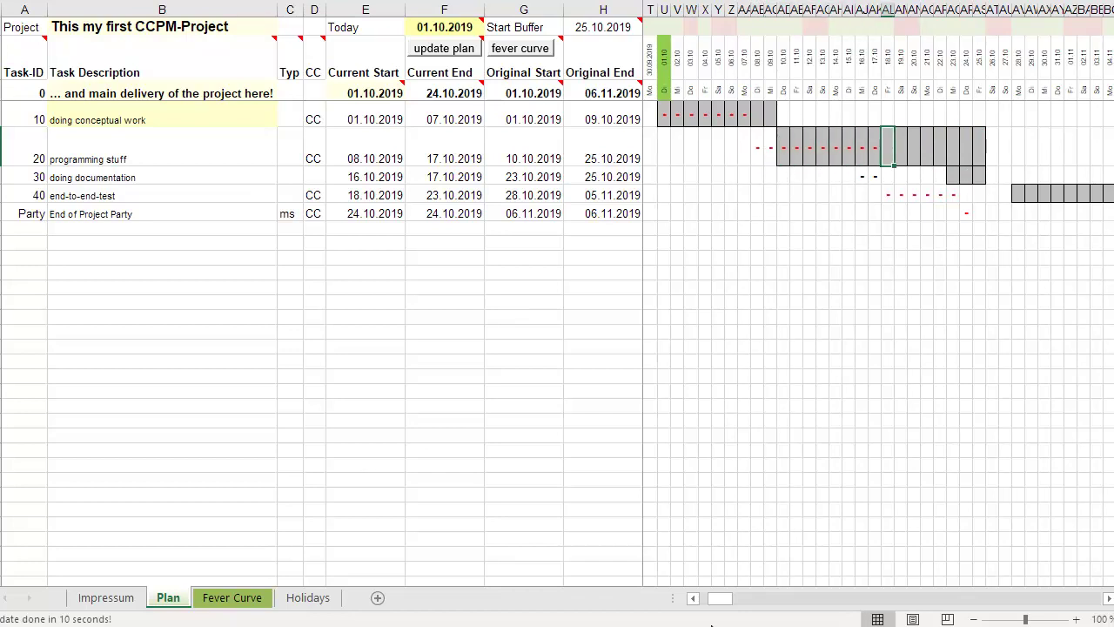
{"action": "key", "text": "Down"}
{"action": "key", "text": "Down"}
{"action": "key", "text": "Up"}
{"action": "key", "text": "Left"}
{"action": "key", "text": "Left"}
{"action": "key", "text": "Right"}
{"action": "key", "text": "Left"}
{"action": "key", "text": "Right"}
{"action": "key", "text": "Down"}
{"action": "key", "text": "Right"}
{"action": "key", "text": "Right"}
{"action": "key", "text": "Right"}
{"action": "key", "text": "Right"}
{"action": "key", "text": "Right"}
{"action": "key", "text": "Right"}
{"action": "key", "text": "Right"}
{"action": "key", "text": "Down"}
{"action": "key", "text": "Right"}
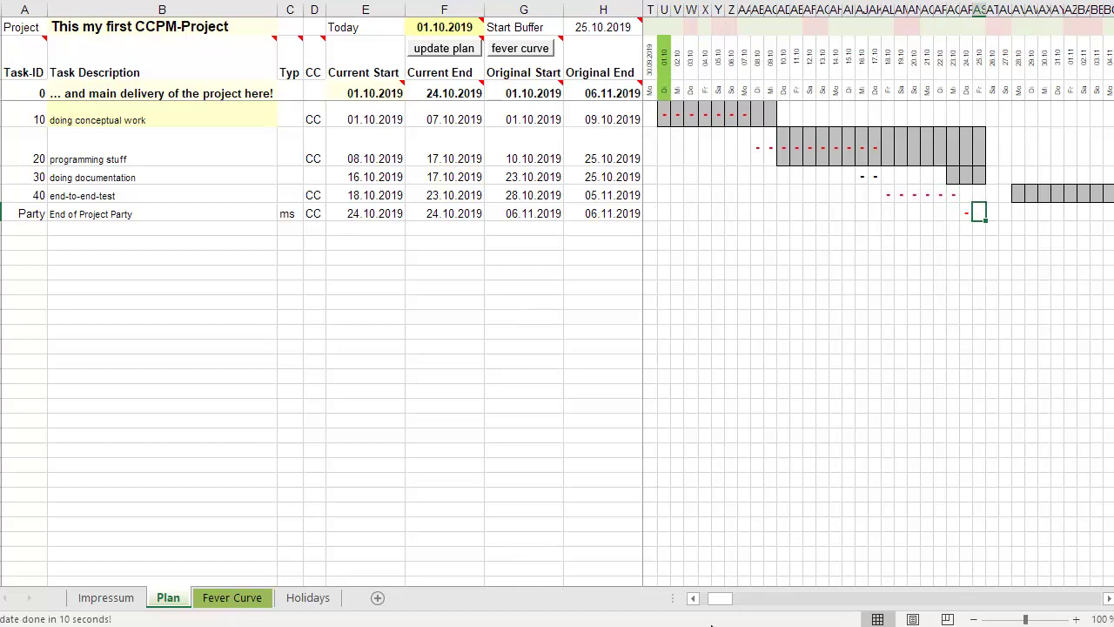
- Trace the Party row in the Gantt between its 24.10 dash and the red 06.11 marker
{"action": "key", "text": "Right"}
{"action": "key", "text": "Right"}
{"action": "key", "text": "Right"}
{"action": "key", "text": "Right"}
{"action": "key", "text": "Right"}
{"action": "key", "text": "Right"}
{"action": "key", "text": "Right"}
{"action": "key", "text": "Right"}
{"action": "key", "text": "Right"}
{"action": "key", "text": "Right"}
{"action": "key", "text": "Right"}
{"action": "key", "text": "Right"}
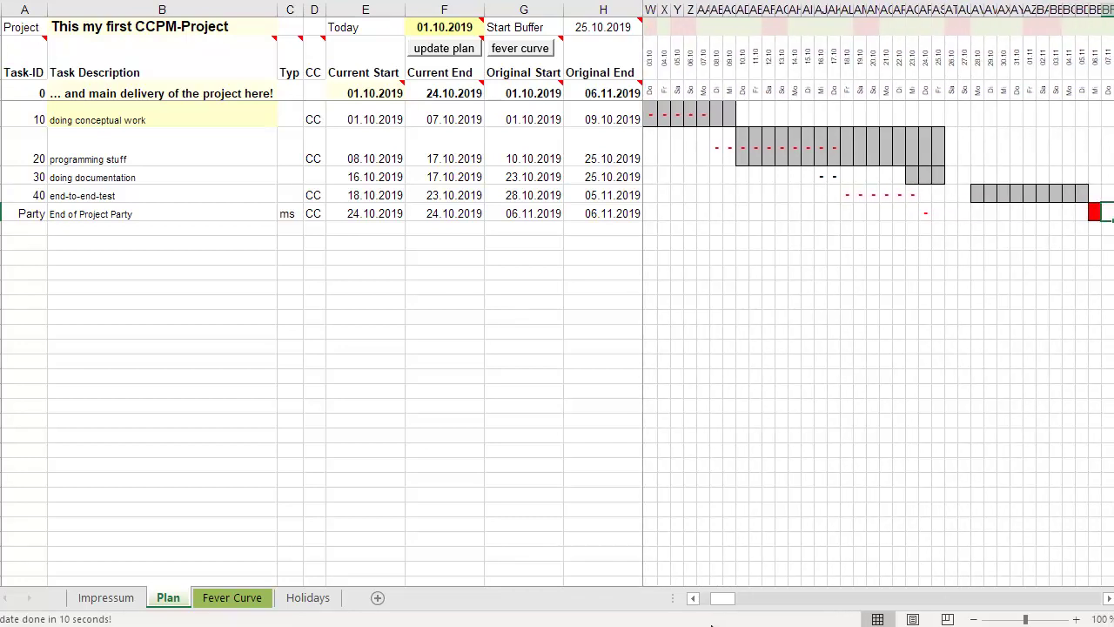
{"action": "key", "text": "Left"}
{"action": "key", "text": "Left"}
{"action": "key", "text": "Left"}
{"action": "key", "text": "Left"}
{"action": "key", "text": "Left"}
{"action": "key", "text": "Left"}
{"action": "key", "text": "Left"}
{"action": "key", "text": "Left"}
{"action": "key", "text": "Left"}
{"action": "key", "text": "Left"}
{"action": "key", "text": "Left"}
{"action": "key", "text": "Left"}
{"action": "key", "text": "Left"}
{"action": "key", "text": "Right"}
{"action": "key", "text": "Right"}
{"action": "key", "text": "Right"}
{"action": "key", "text": "Right"}
{"action": "key", "text": "Right"}
{"action": "key", "text": "Right"}
{"action": "key", "text": "Right"}
{"action": "key", "text": "Right"}
{"action": "key", "text": "Right"}
{"action": "key", "text": "Right"}
{"action": "key", "text": "Right"}
{"action": "key", "text": "Right"}
{"action": "key", "text": "Right"}
{"action": "key", "text": "Left"}
{"action": "key", "text": "Left"}
{"action": "key", "text": "Left"}
{"action": "key", "text": "Left"}
{"action": "key", "text": "Left"}
{"action": "key", "text": "Left"}
{"action": "key", "text": "Left"}
{"action": "key", "text": "Left"}
{"action": "key", "text": "Left"}
{"action": "key", "text": "Left"}
{"action": "key", "text": "Left"}
{"action": "key", "text": "Left"}
{"action": "key", "text": "Left"}
{"action": "key", "text": "Right"}
{"action": "key", "text": "Right"}
{"action": "key", "text": "Right"}
{"action": "key", "text": "Right"}
{"action": "key", "text": "Right"}
{"action": "key", "text": "Right"}
{"action": "key", "text": "Right"}
{"action": "key", "text": "Right"}
{"action": "key", "text": "Right"}
{"action": "key", "text": "Right"}
{"action": "key", "text": "Right"}
{"action": "key", "text": "Right"}
{"action": "key", "text": "Right"}
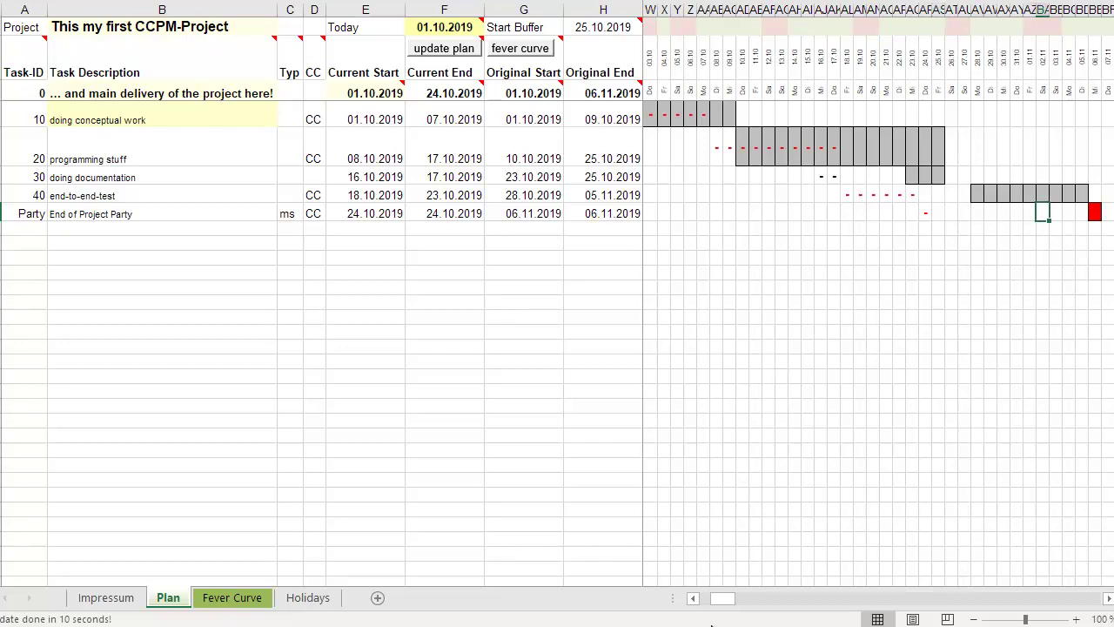
{"action": "key", "text": "Right"}
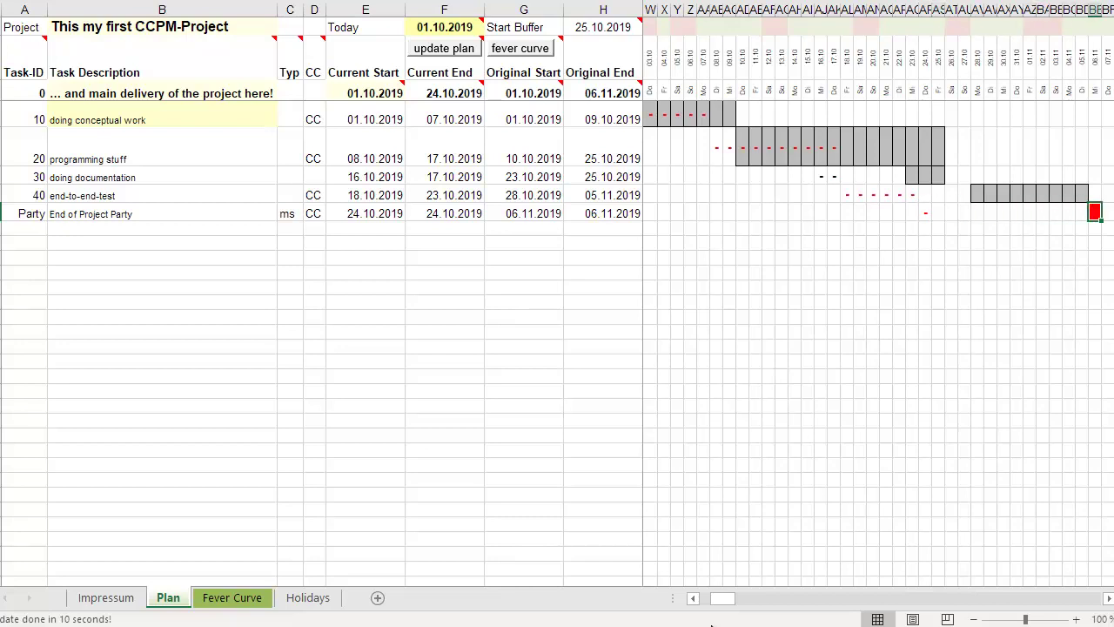
{"action": "key", "text": "Left"}
{"action": "key", "text": "Left"}
{"action": "key", "text": "Left"}
{"action": "key", "text": "Left"}
{"action": "key", "text": "Left"}
{"action": "key", "text": "Left"}
{"action": "key", "text": "Left"}
{"action": "key", "text": "Left"}
{"action": "key", "text": "Left"}
{"action": "key", "text": "Left"}
{"action": "key", "text": "Left"}
{"action": "key", "text": "Left"}
{"action": "key", "text": "Left"}
{"action": "key", "text": "Left"}
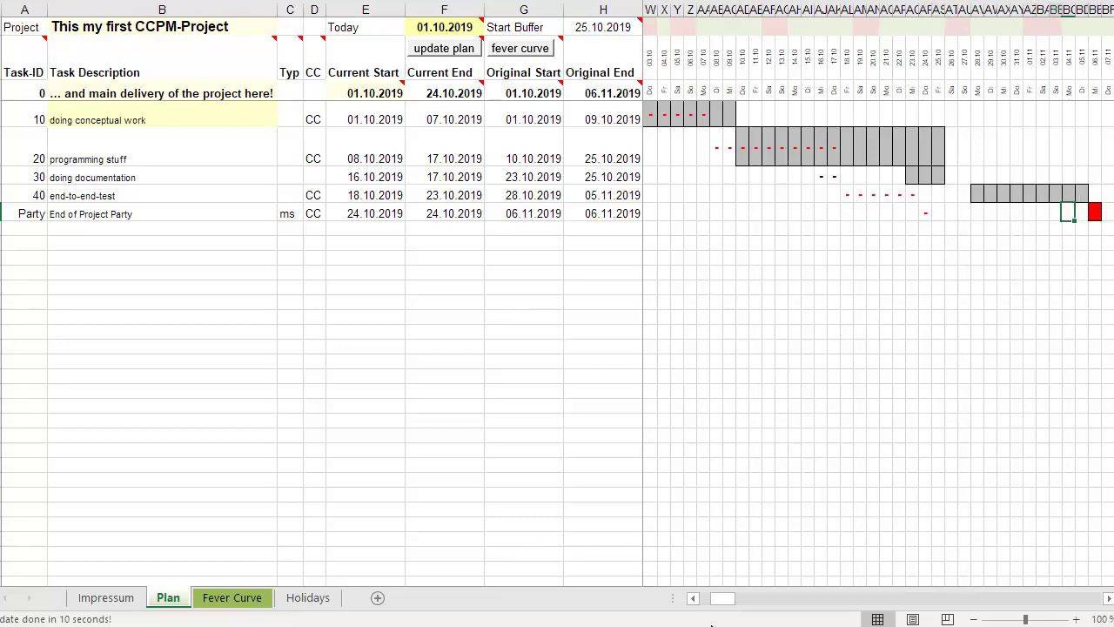
{"action": "key", "text": "Right"}
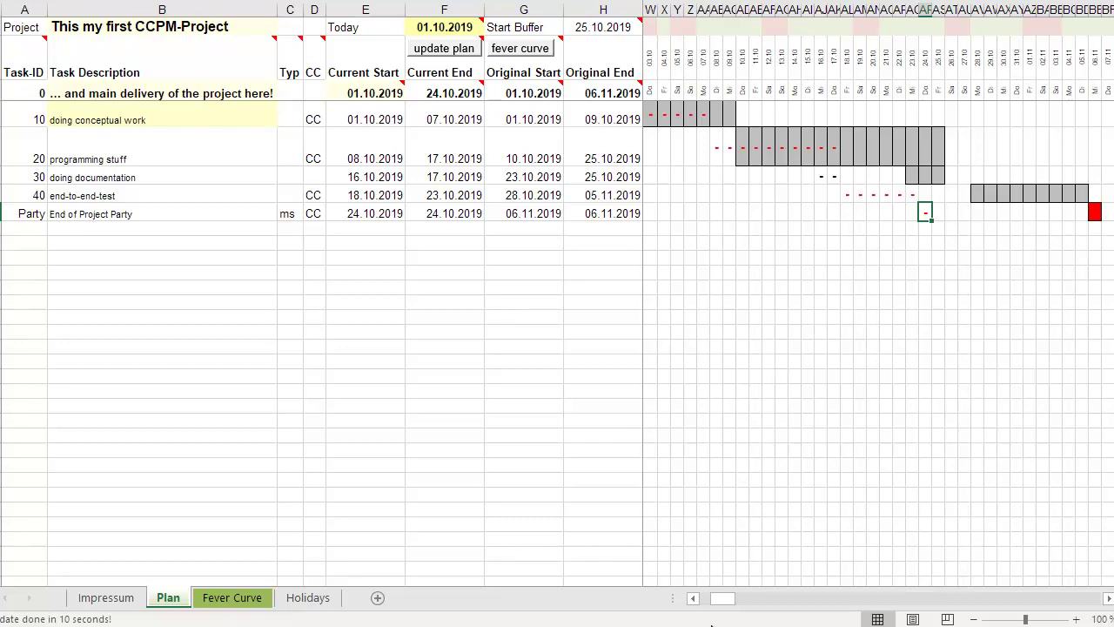
- Move up to task 30's 17.10 day and back left to its Predecessor and FCOffset columns
{"action": "key", "text": "Up"}
{"action": "key", "text": "Up"}
{"action": "key", "text": "Left"}
{"action": "key", "text": "Left"}
{"action": "key", "text": "Left"}
{"action": "key", "text": "Left"}
{"action": "key", "text": "Left"}
{"action": "key", "text": "Left"}
{"action": "key", "text": "Left"}
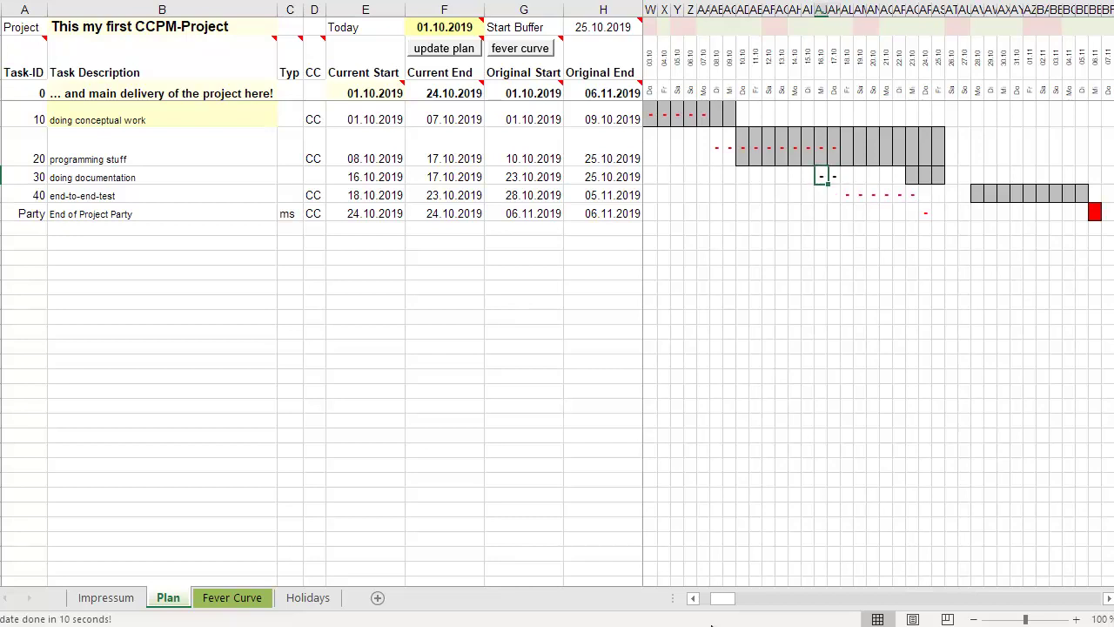
{"action": "key", "text": "Left"}
{"action": "key", "text": "Left"}
{"action": "key", "text": "Left"}
{"action": "key", "text": "Left"}
{"action": "key", "text": "Left"}
{"action": "key", "text": "Left"}
{"action": "key", "text": "Left"}
{"action": "key", "text": "Left"}
{"action": "key", "text": "Left"}
{"action": "key", "text": "Left"}
{"action": "key", "text": "Left"}
{"action": "key", "text": "Left"}
{"action": "key", "text": "Left"}
{"action": "key", "text": "Left"}
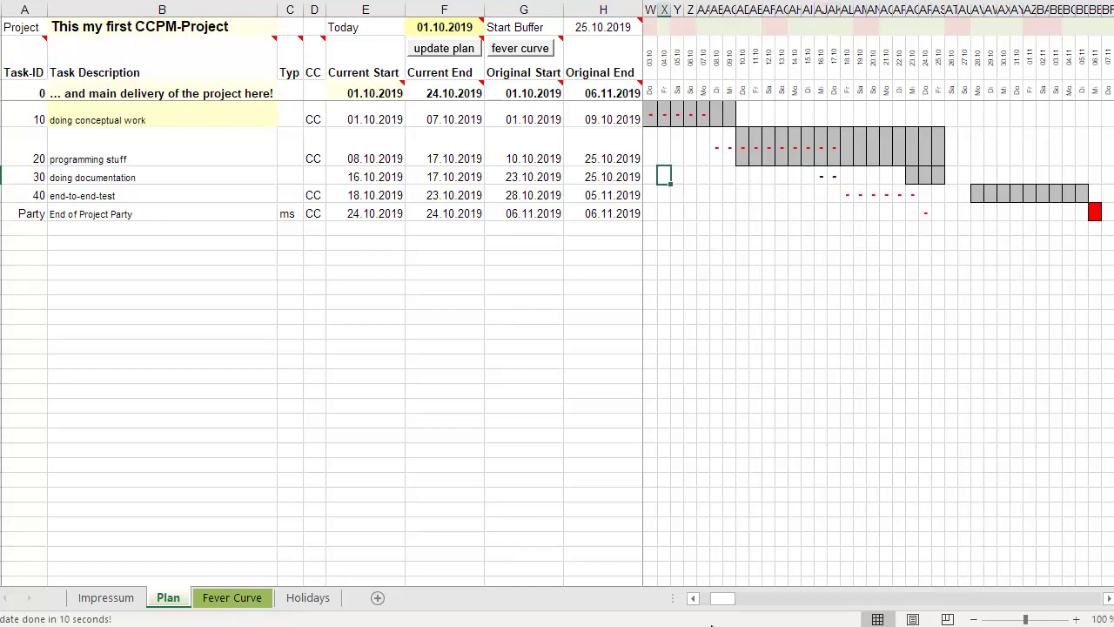
{"action": "key", "text": "Left"}
{"action": "key", "text": "Left"}
{"action": "key", "text": "Left"}
{"action": "key", "text": "Left"}
{"action": "key", "text": "Left"}
{"action": "key", "text": "Left"}
{"action": "key", "text": "Left"}
{"action": "key", "text": "Left"}
{"action": "key", "text": "Left"}
{"action": "key", "text": "Left"}
{"action": "key", "text": "Left"}
{"action": "key", "text": "Left"}
{"action": "key", "text": "Left"}
{"action": "key", "text": "Left"}
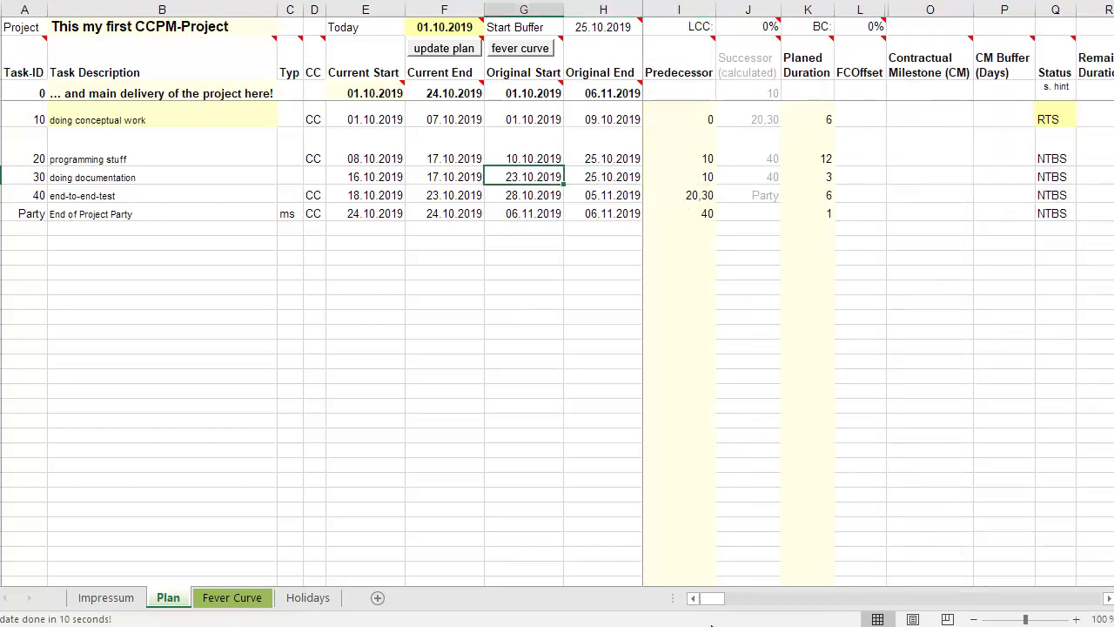
- Enter an FCOffset of 2 for task 30 in cell L30
{"action": "key", "text": "Right"}
{"action": "key", "text": "Right"}
- Update the plan so task 30's dates shift earlier, then move into its Gantt row
{"action": "key", "text": "Right"}
{"action": "key", "text": "Right"}
{"action": "key", "text": "Right"}
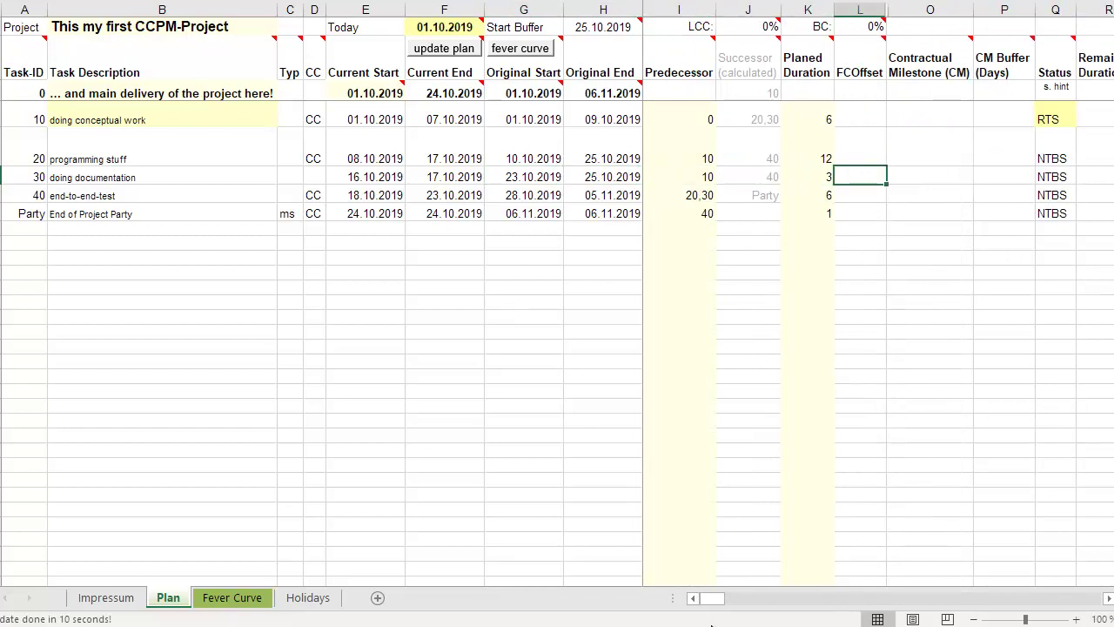
{"action": "type", "text": "2"}
{"action": "key", "text": "Return"}
{"action": "left_click", "coordinate": [444, 48]}
{"action": "left_click", "coordinate": [931, 174]}
{"action": "key", "text": "Right"}
{"action": "key", "text": "Right"}
{"action": "key", "text": "Right"}
{"action": "key", "text": "Right"}
{"action": "key", "text": "Right"}
{"action": "key", "text": "Right"}
{"action": "key", "text": "Right"}
{"action": "key", "text": "Right"}
{"action": "key", "text": "Right"}
{"action": "key", "text": "Right"}
{"action": "key", "text": "Right"}
{"action": "key", "text": "Right"}
{"action": "key", "text": "Right"}
{"action": "key", "text": "Right"}
{"action": "key", "text": "Right"}
{"action": "key", "text": "Right"}
{"action": "key", "text": "Right"}
{"action": "key", "text": "Right"}
{"action": "key", "text": "Right"}
{"action": "key", "text": "Right"}
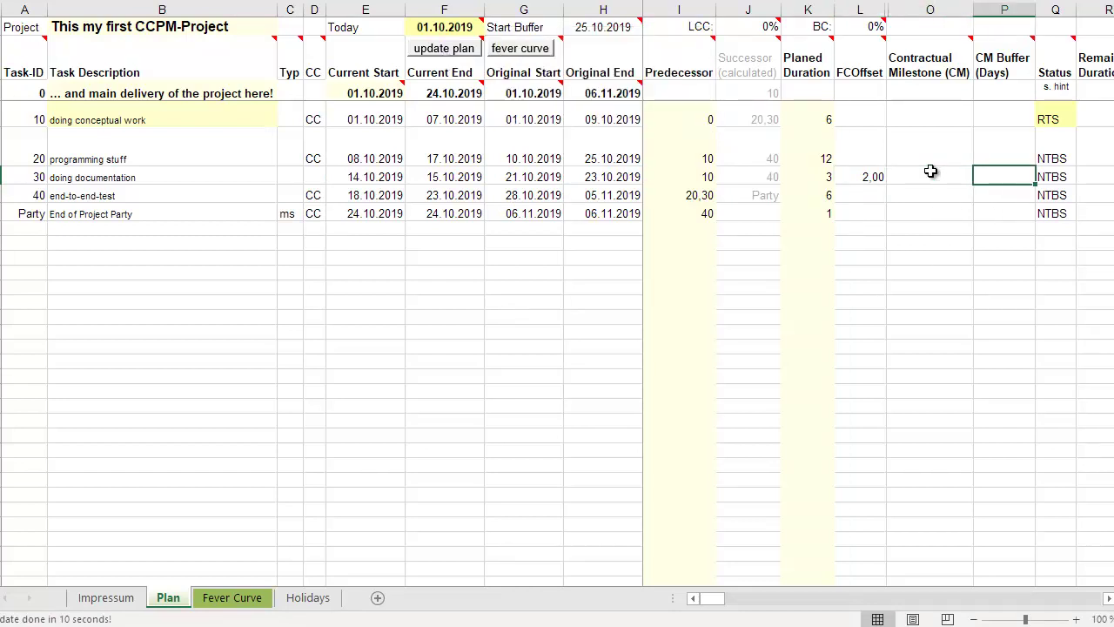
{"action": "key", "text": "Left"}
{"action": "key", "text": "Left"}
{"action": "key", "text": "Left"}
{"action": "key", "text": "Left"}
{"action": "key", "text": "Left"}
{"action": "key", "text": "Left"}
{"action": "key", "text": "Left"}
{"action": "key", "text": "Left"}
{"action": "key", "text": "Left"}
{"action": "key", "text": "Left"}
{"action": "key", "text": "Left"}
{"action": "key", "text": "Left"}
{"action": "key", "text": "Left"}
{"action": "key", "text": "Right"}
{"action": "key", "text": "Right"}
{"action": "key", "text": "Right"}
{"action": "key", "text": "Right"}
- Trace from task 30 down through task 40 to the Party row and back in the Gantt
{"action": "key", "text": "Down"}
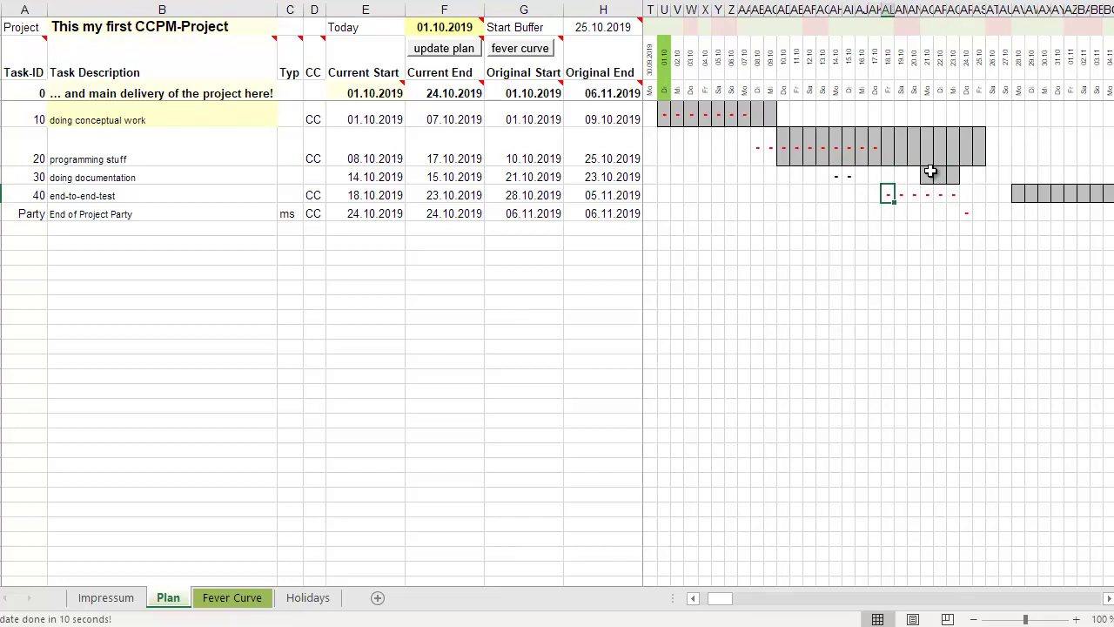
{"action": "key", "text": "Right"}
{"action": "key", "text": "Right"}
{"action": "key", "text": "Right"}
{"action": "key", "text": "Right"}
{"action": "key", "text": "Right"}
{"action": "key", "text": "Right"}
{"action": "key", "text": "Down"}
{"action": "key", "text": "Up"}
{"action": "key", "text": "Left"}
{"action": "key", "text": "Left"}
{"action": "key", "text": "Left"}
{"action": "key", "text": "Left"}
{"action": "key", "text": "Left"}
{"action": "key", "text": "Left"}
{"action": "key", "text": "Up"}
{"action": "key", "text": "Left"}
{"action": "key", "text": "Left"}
- Compare task 30's new 14.10 start and 15.10 end days against task 20's bar
{"action": "key", "text": "Left"}
{"action": "key", "text": "Left"}
{"action": "key", "text": "Right"}
{"action": "key", "text": "Left"}
{"action": "key", "text": "Up"}
{"action": "key", "text": "Down"}
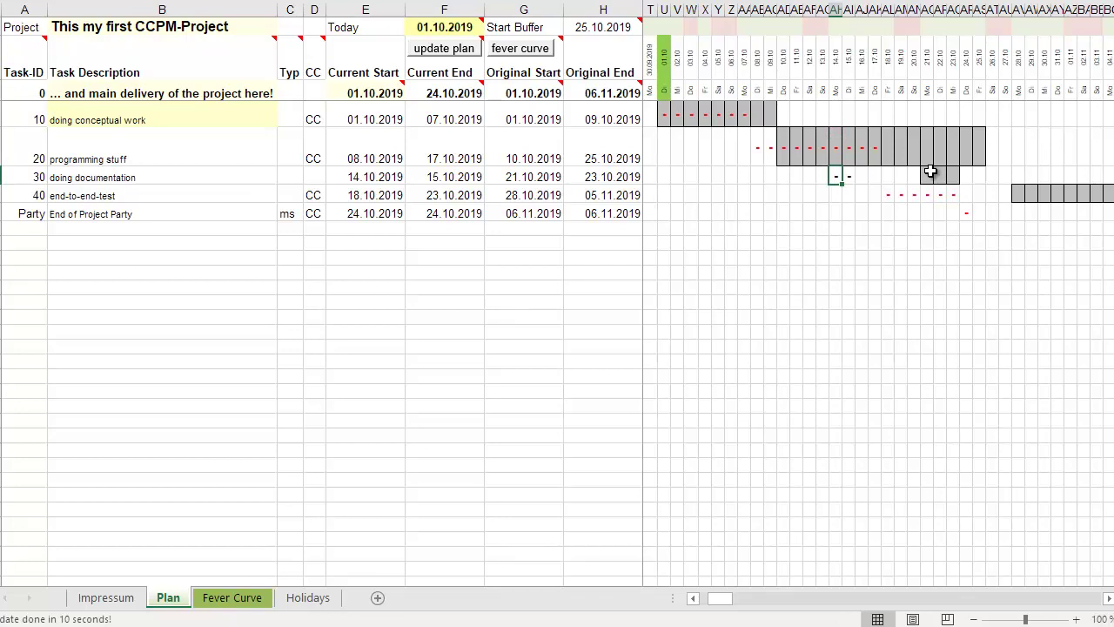
{"action": "key", "text": "Right"}
{"action": "key", "text": "Left"}
{"action": "key", "text": "Right"}
{"action": "key", "text": "Left"}
{"action": "key", "text": "Right"}
{"action": "key", "text": "Left"}
{"action": "key", "text": "Right"}
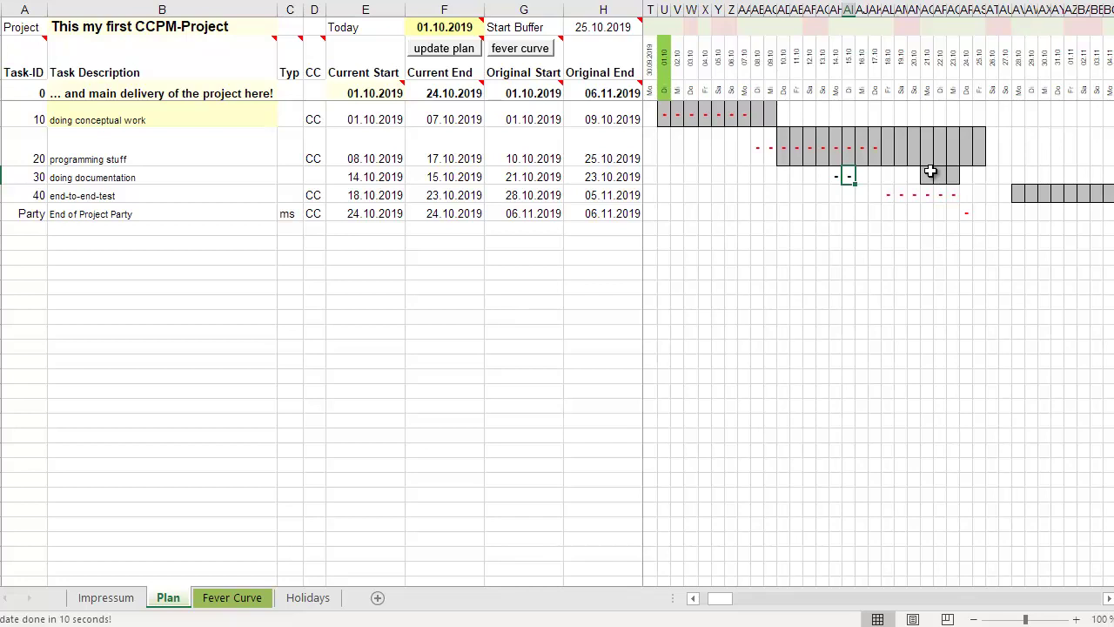
{"action": "key", "text": "Left"}
{"action": "key", "text": "Left"}
{"action": "key", "text": "Left"}
{"action": "key", "text": "Left"}
{"action": "key", "text": "Left"}
{"action": "key", "text": "Left"}
{"action": "key", "text": "Left"}
{"action": "key", "text": "Left"}
{"action": "key", "text": "Left"}
{"action": "key", "text": "Left"}
{"action": "key", "text": "Left"}
{"action": "key", "text": "Left"}
{"action": "key", "text": "Left"}
{"action": "key", "text": "Left"}
{"action": "key", "text": "Left"}
{"action": "key", "text": "Left"}
{"action": "key", "text": "Left"}
{"action": "key", "text": "Left"}
{"action": "key", "text": "Left"}
{"action": "key", "text": "Left"}
{"action": "key", "text": "Left"}
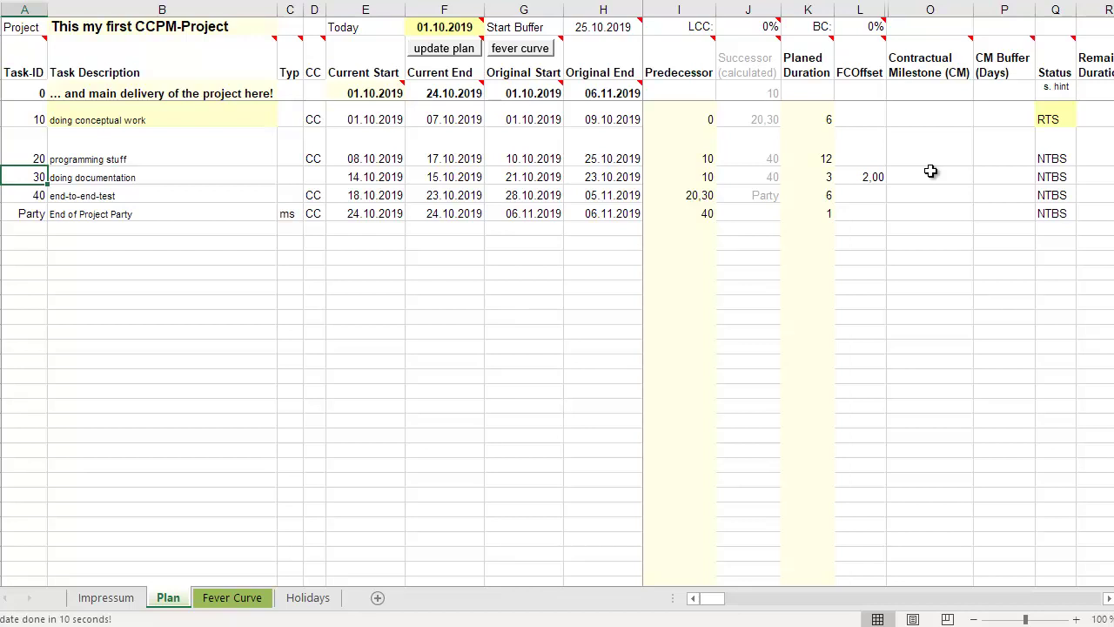
- Select all Original Start and Original End dates down to the Party row
{"action": "key", "text": "Right"}
{"action": "key", "text": "Right"}
{"action": "key", "text": "Right"}
{"action": "key", "text": "Right"}
{"action": "key", "text": "Right"}
{"action": "key", "text": "Right"}
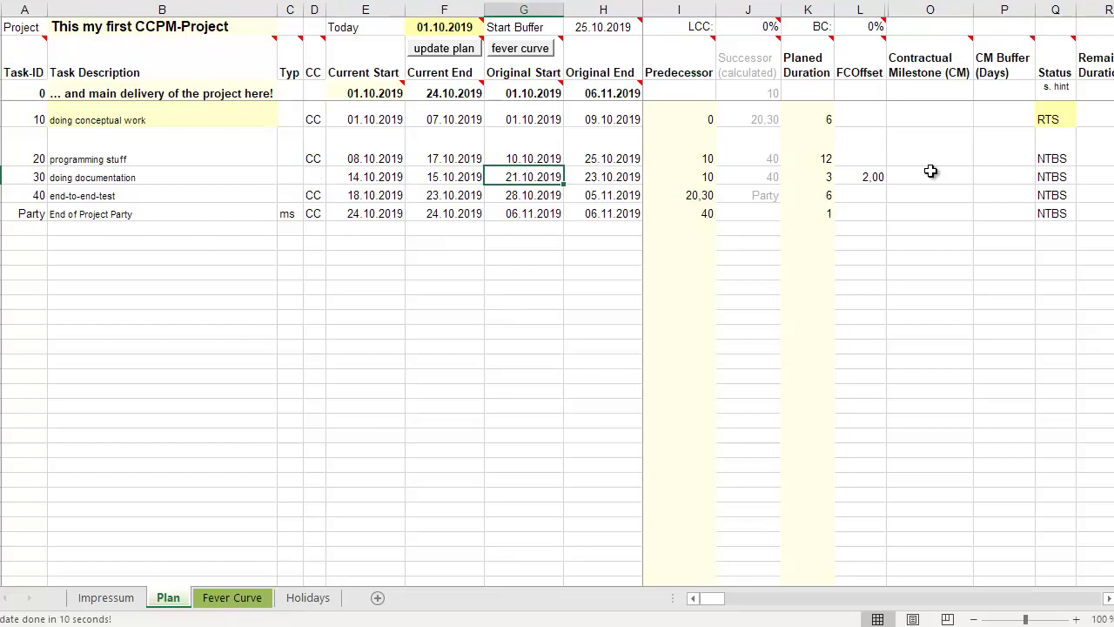
{"action": "key", "text": "Up"}
{"action": "key", "text": "Up"}
{"action": "key", "text": "Up"}
{"action": "key", "text": "Up"}
{"action": "key", "text": "Down"}
{"action": "key", "text": "shift+Right"}
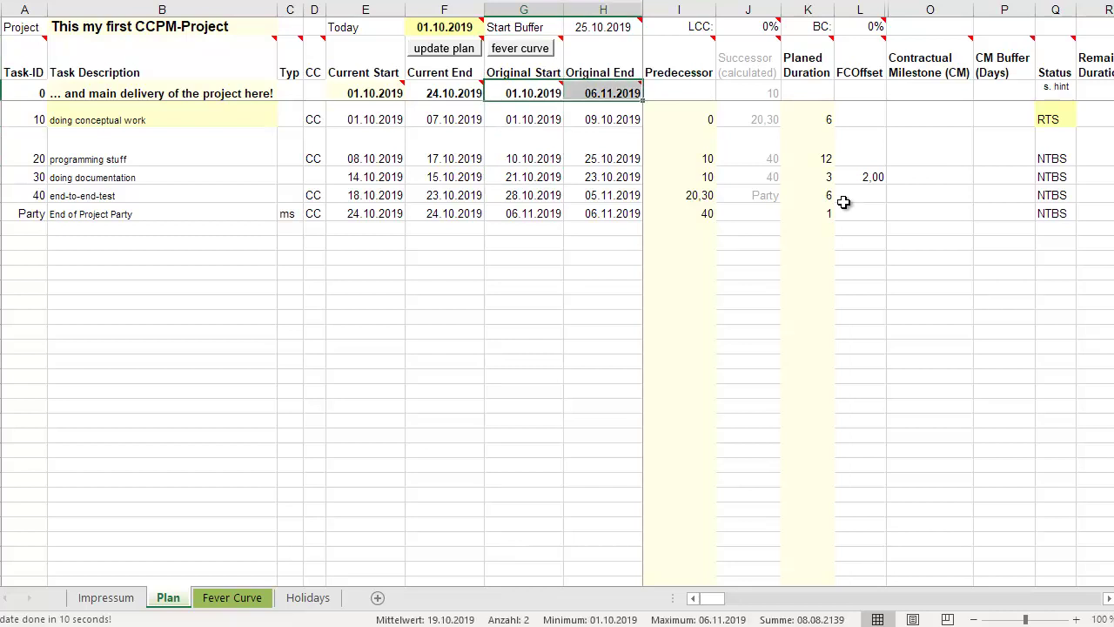
{"action": "key", "text": "shift+Down"}
{"action": "key", "text": "shift+Down"}
{"action": "key", "text": "shift+Down"}
{"action": "key", "text": "shift+Down"}
{"action": "key", "text": "shift+Down"}
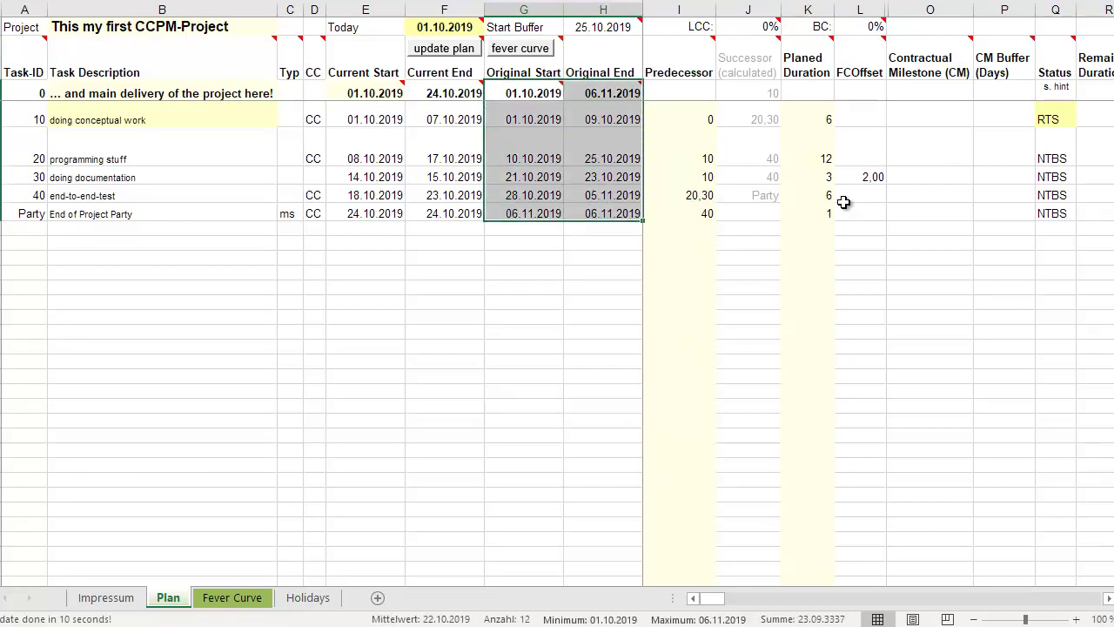
- Select the Current Start/End dates, then point out task 10's 01.10–07.10.2019 current dates
{"action": "key", "text": "Left"}
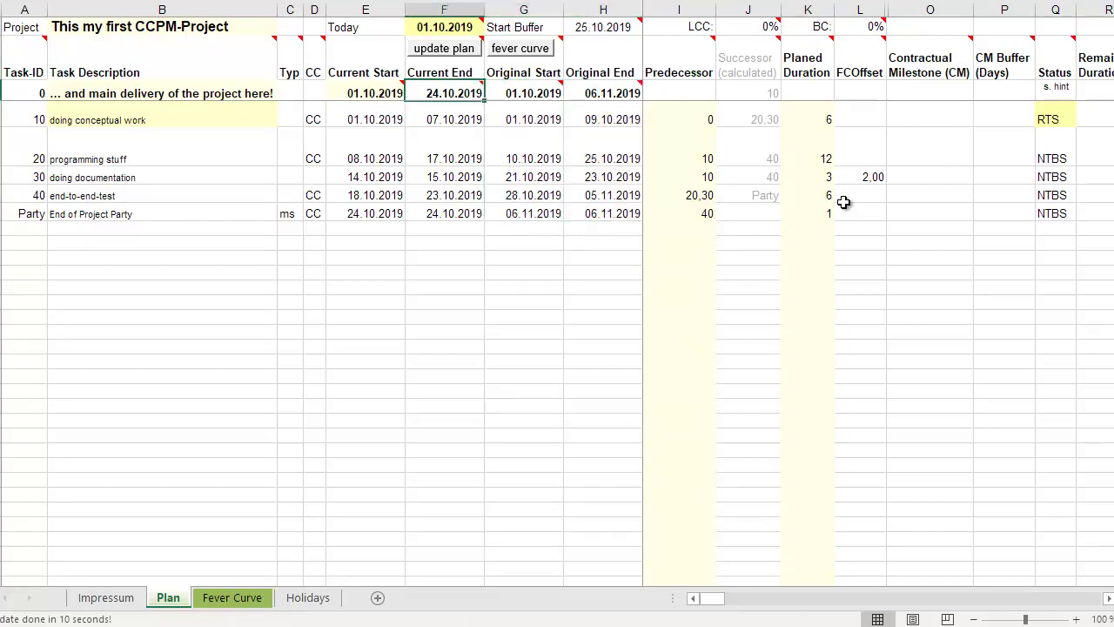
{"action": "key", "text": "shift+Left"}
{"action": "key", "text": "shift+Down"}
{"action": "key", "text": "shift+Down"}
{"action": "key", "text": "shift+Down"}
{"action": "key", "text": "shift+Down"}
{"action": "key", "text": "shift+Down"}
{"action": "key", "text": "shift+Down"}
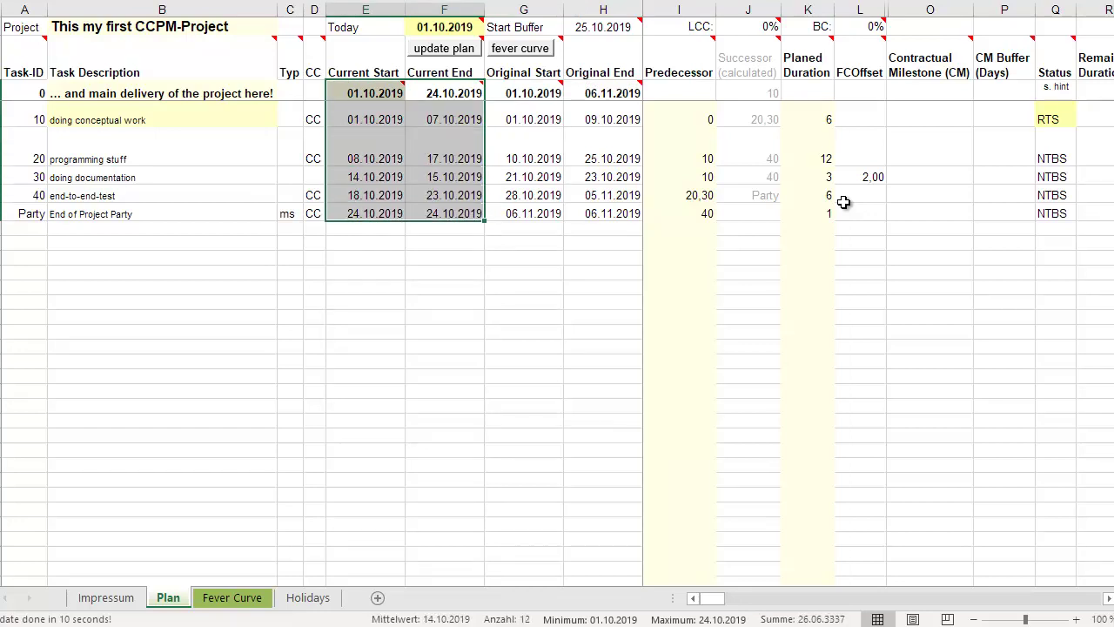
{"action": "key", "text": "Down"}
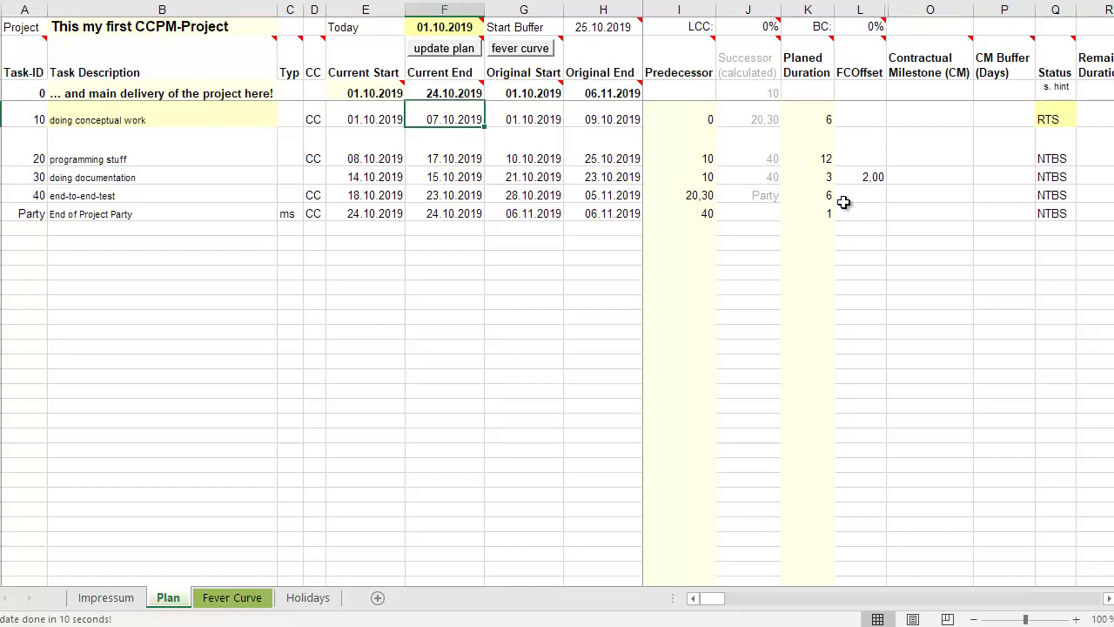
{"action": "key", "text": "Left"}
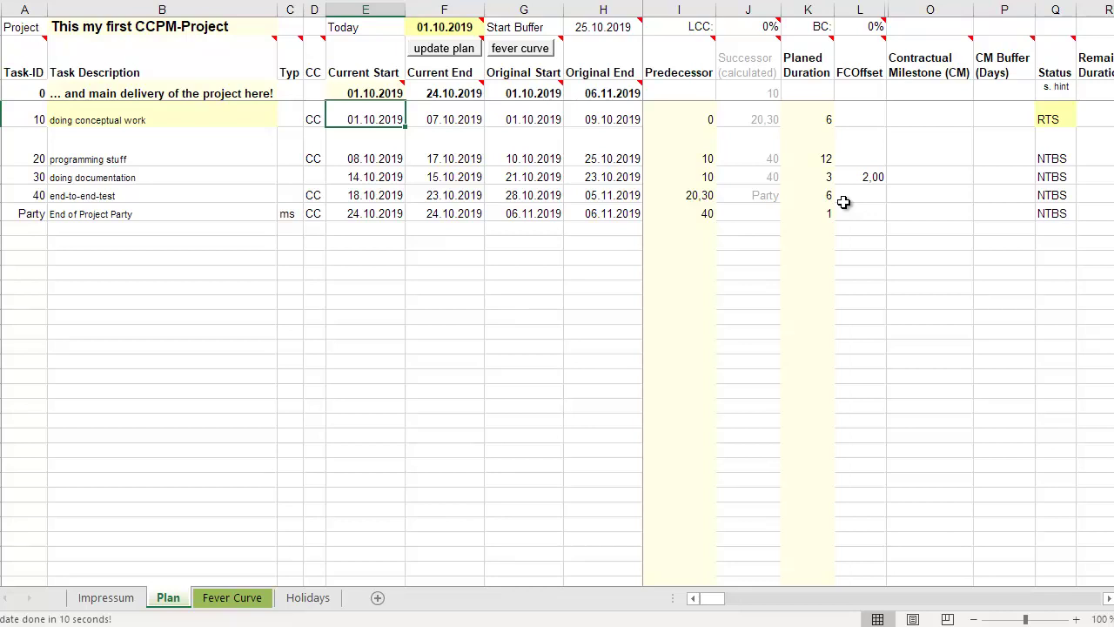
{"action": "key", "text": "Right"}
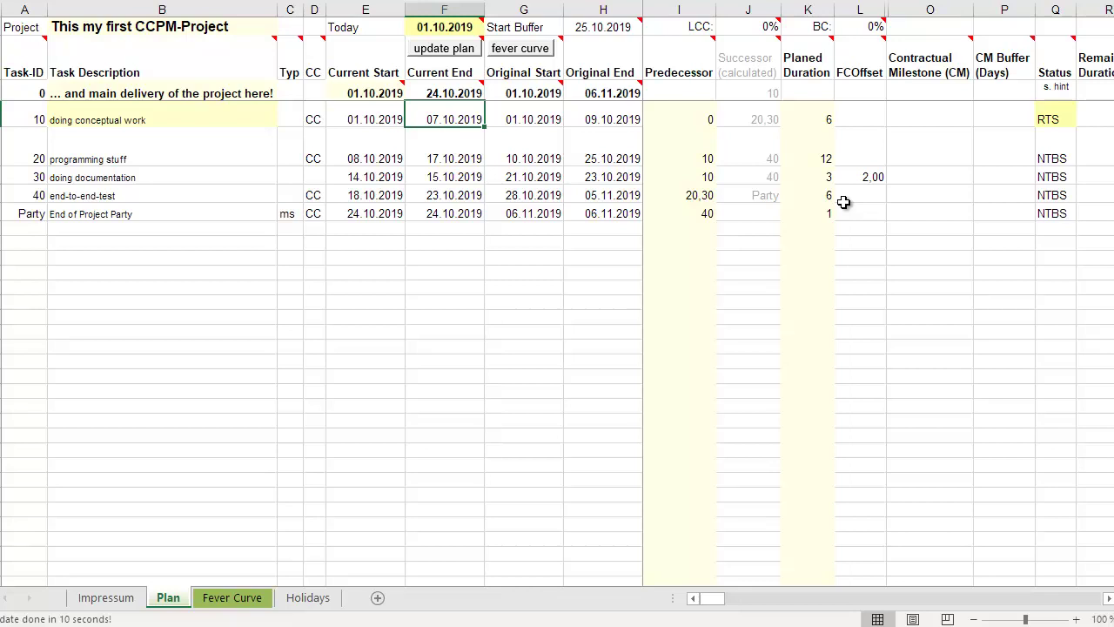
{"action": "mouse_move", "coordinate": [481, 82]}
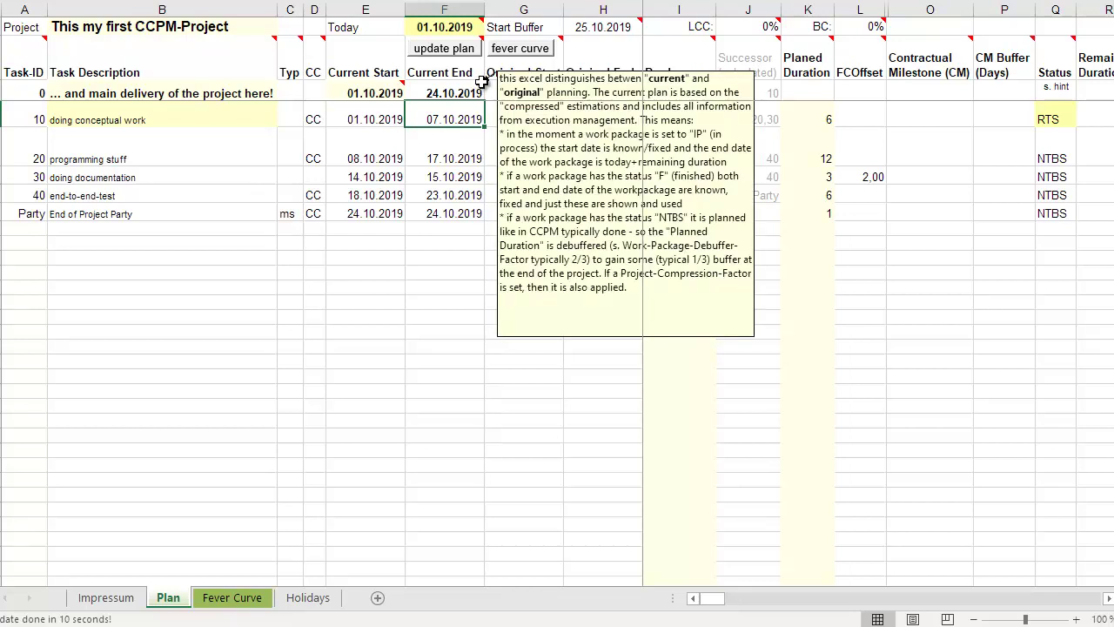